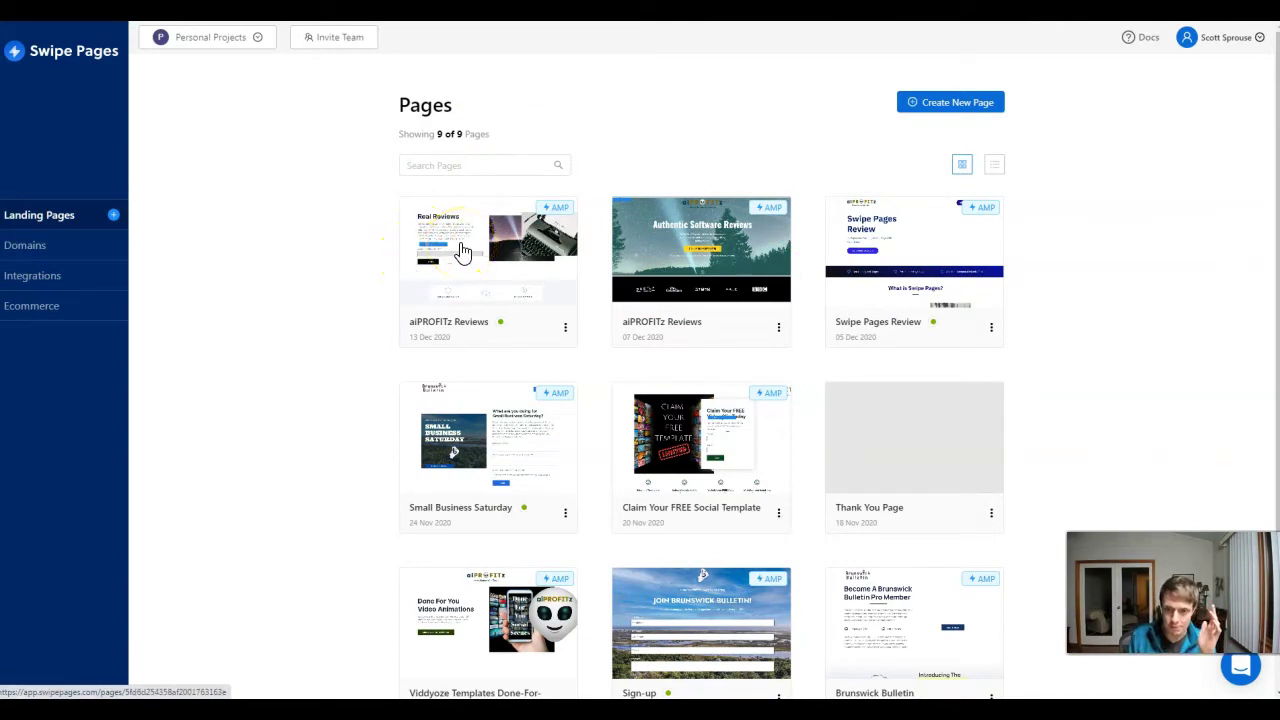
- Reload the Pages list and open the new Truly Automated Profitz page
left_click(463, 252)
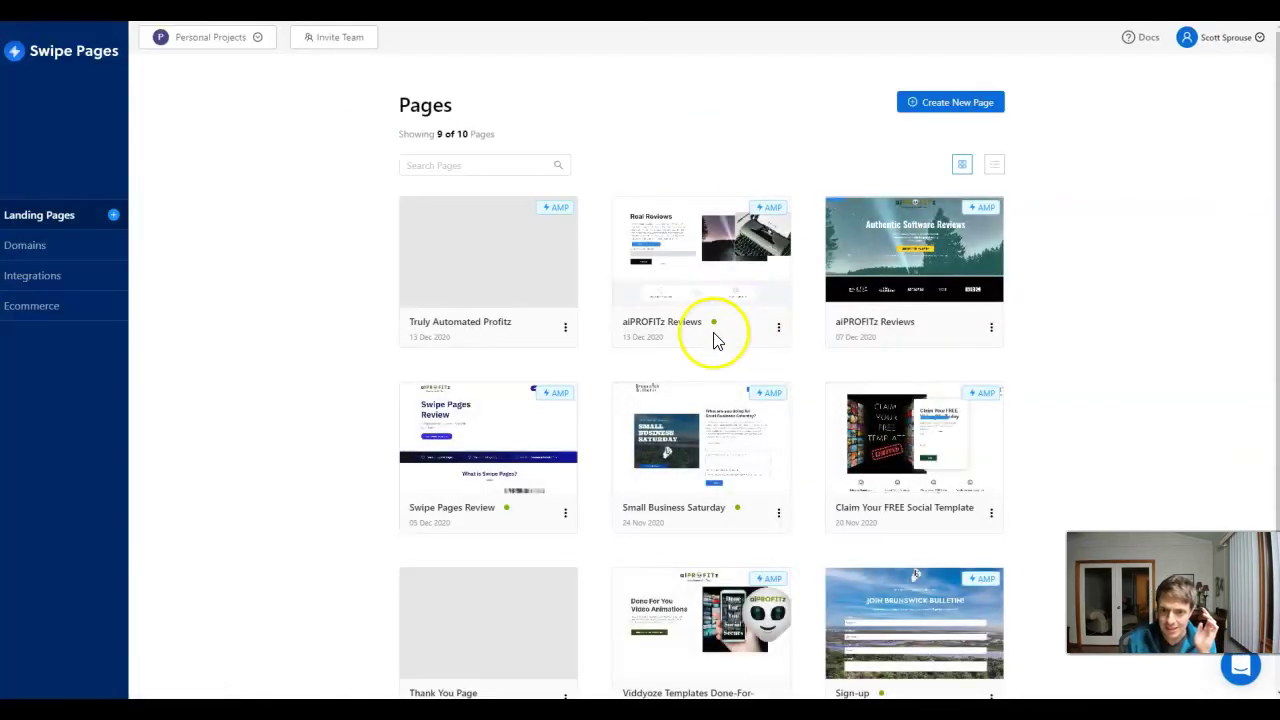
left_click(477, 265)
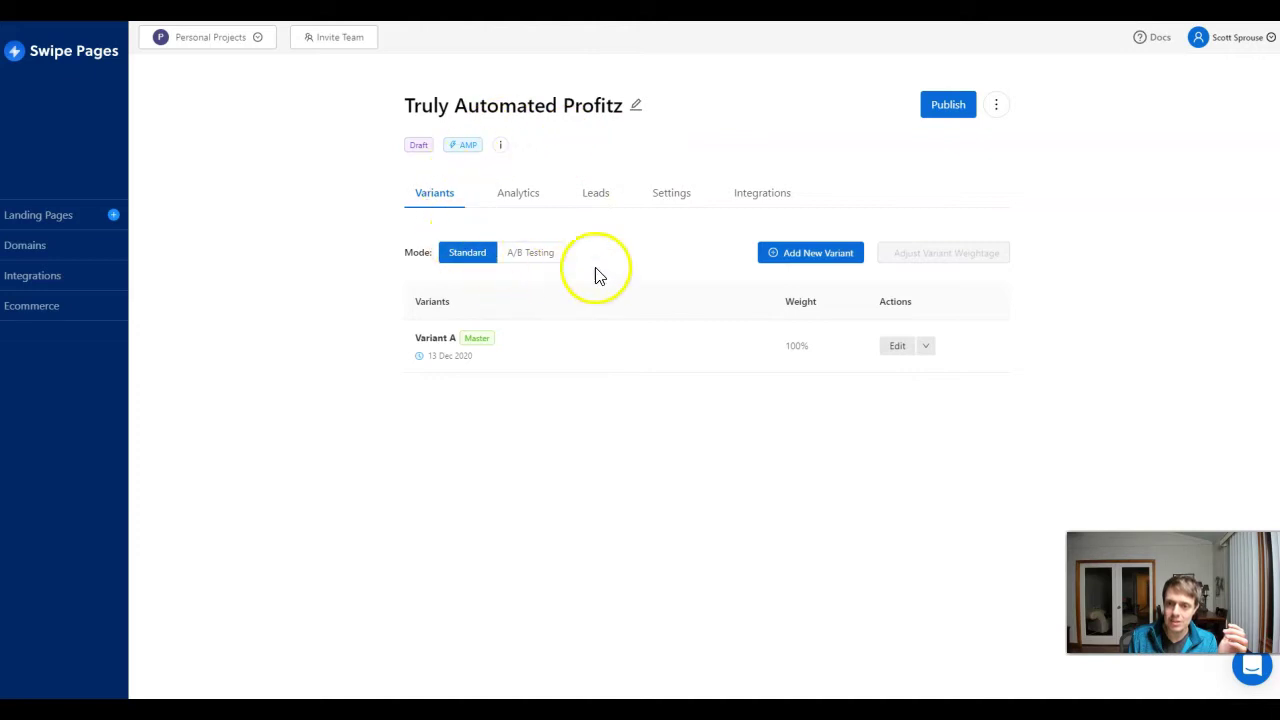
- In the page's Lead Capture settings, choose to upload a file as the lead magnet
left_click(651, 197)
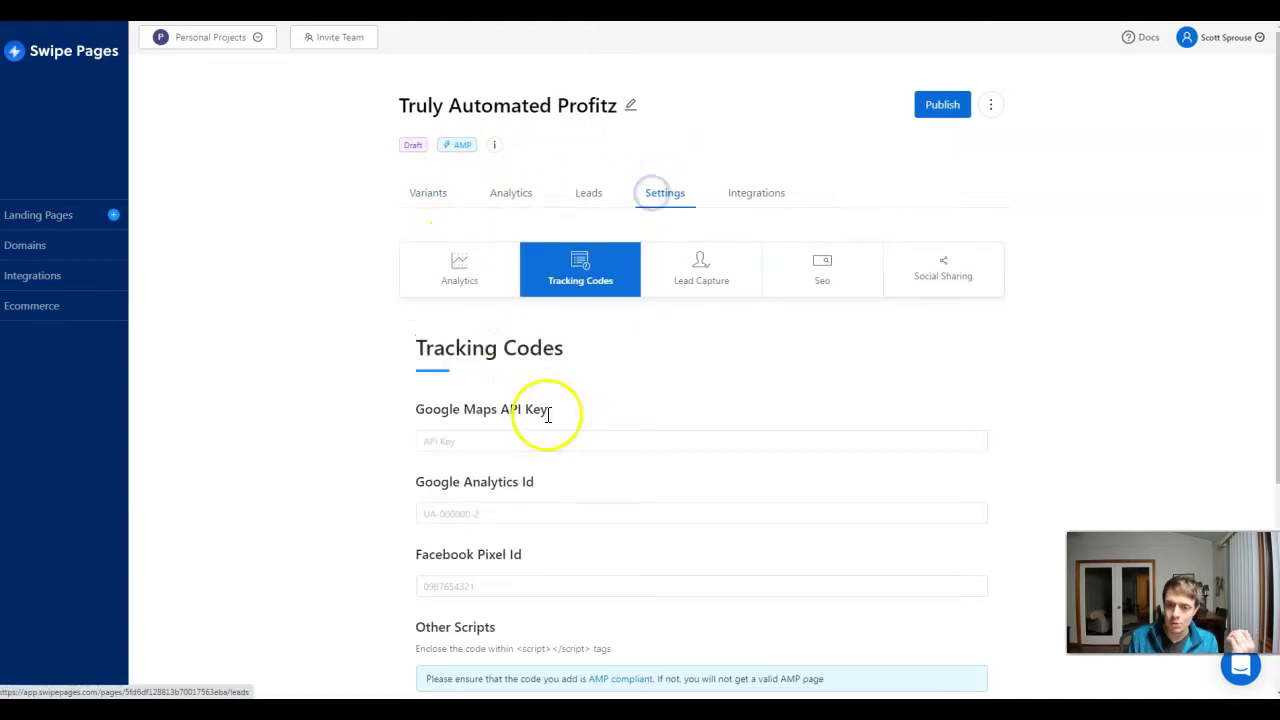
scroll(550, 268, "down", 1)
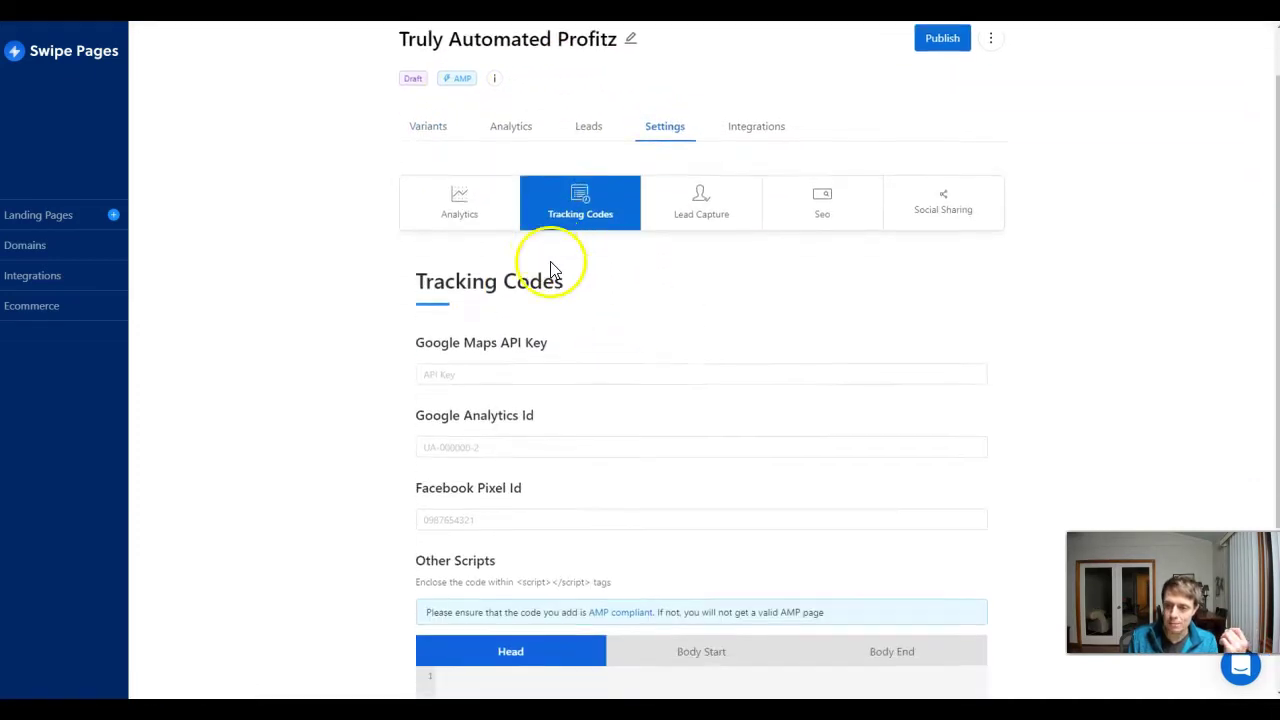
left_click(704, 210)
scroll(534, 409, "down", 2)
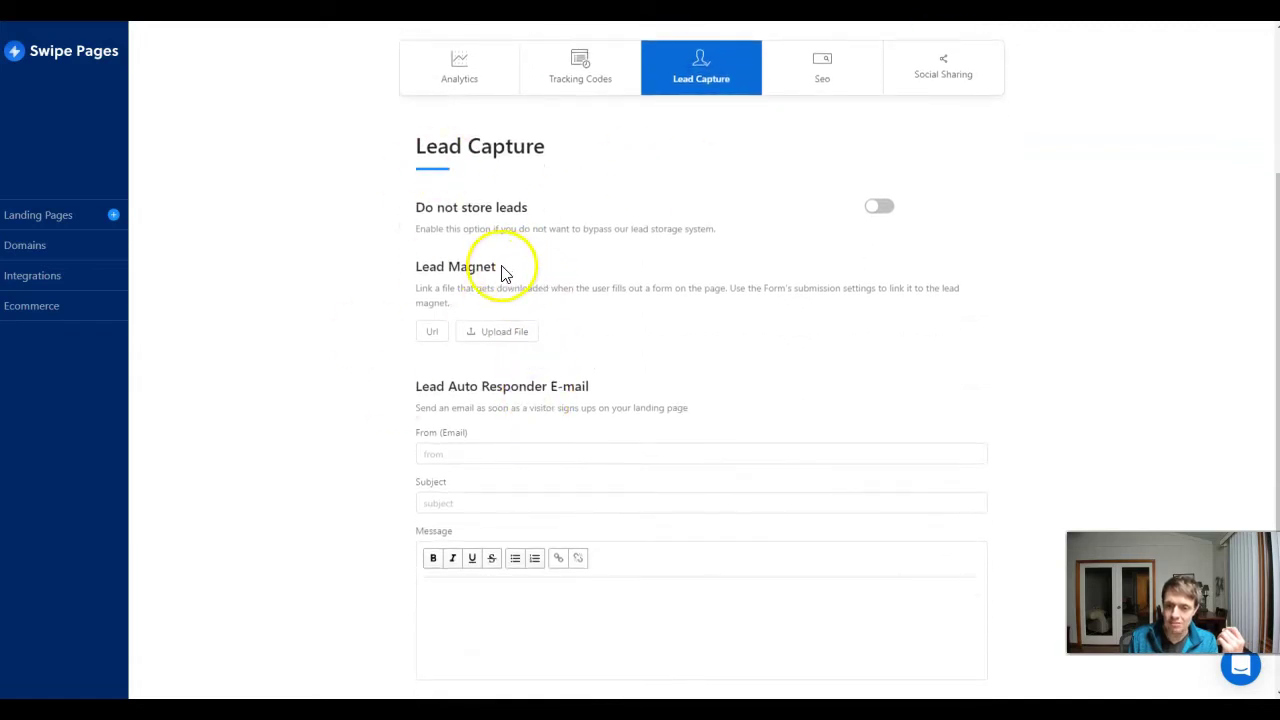
left_click(430, 331)
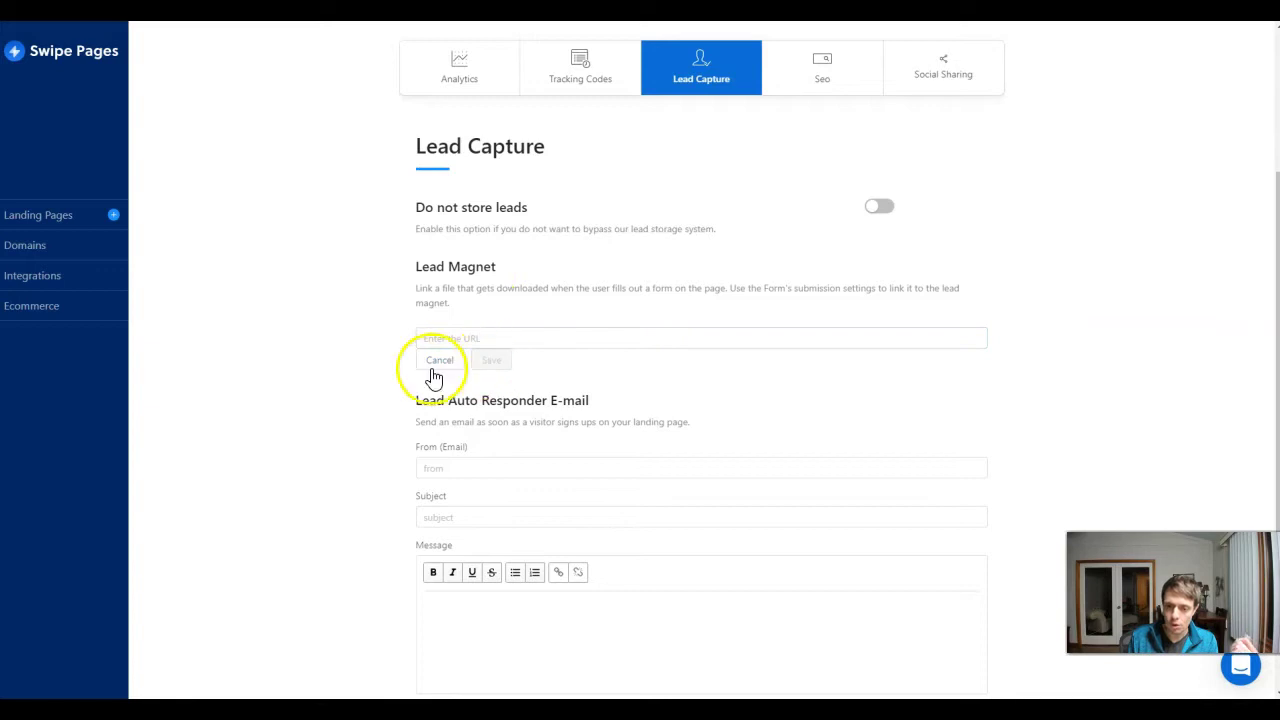
left_click(437, 362)
left_click(500, 333)
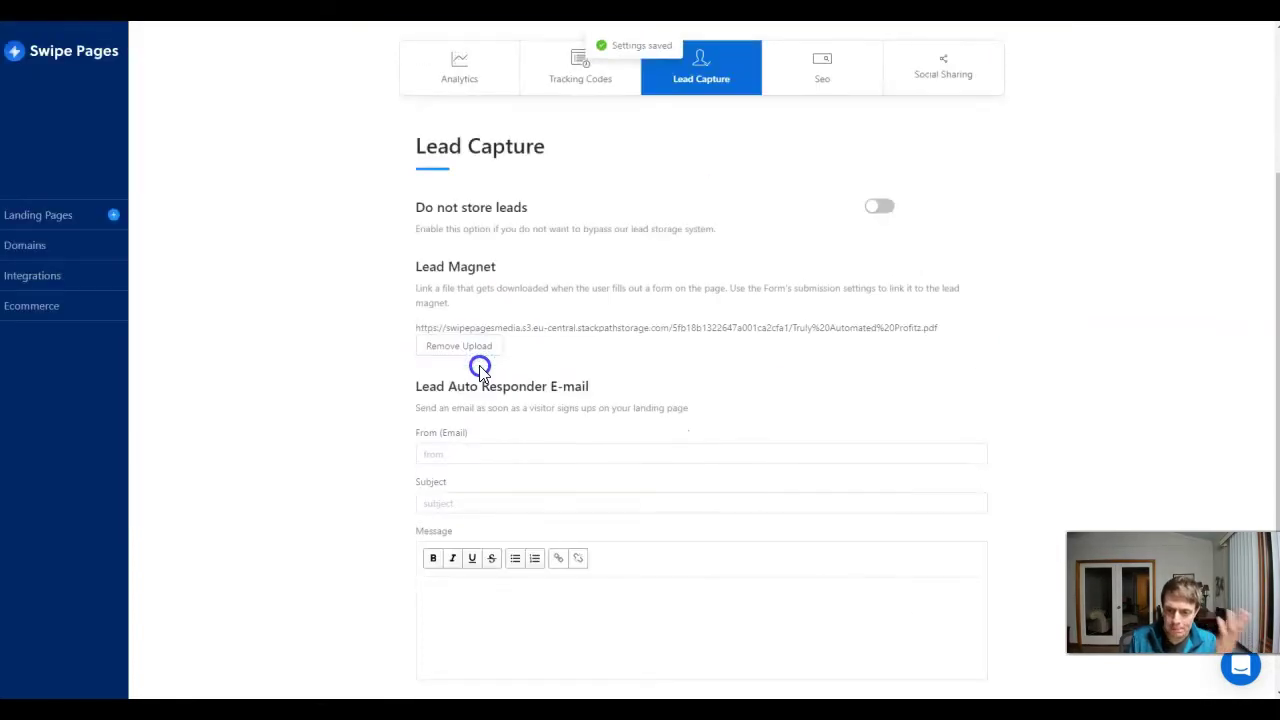
- Drop the Truly Automated Profitz PDF into the uploader to attach it as the lead magnet
scroll(480, 375, "up", 2)
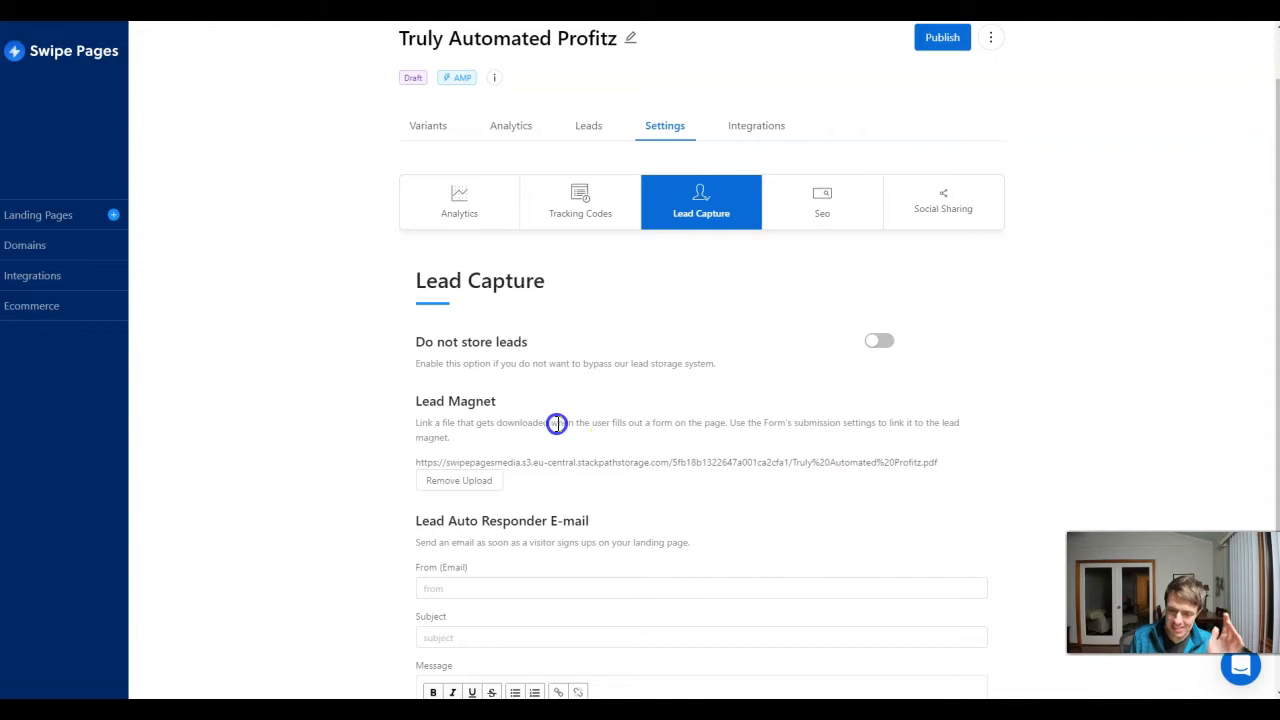
scroll(556, 422, "down", 3)
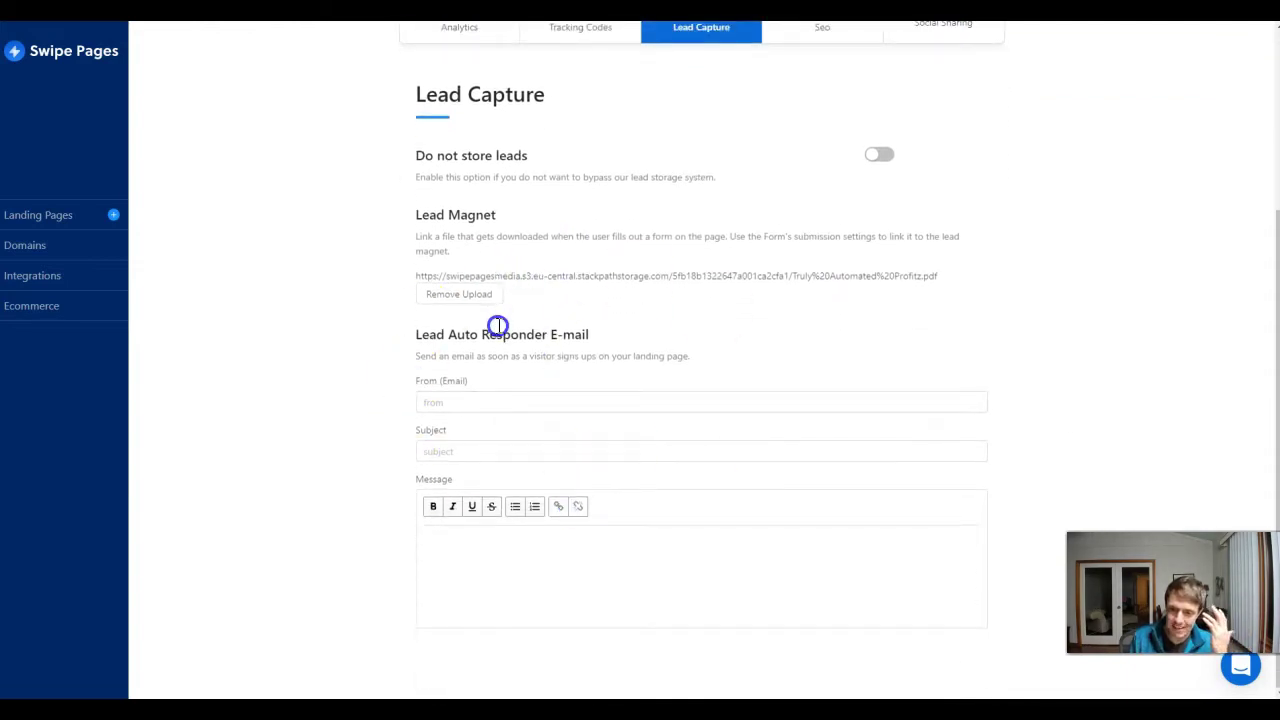
left_click_drag(517, 544, 333, 447)
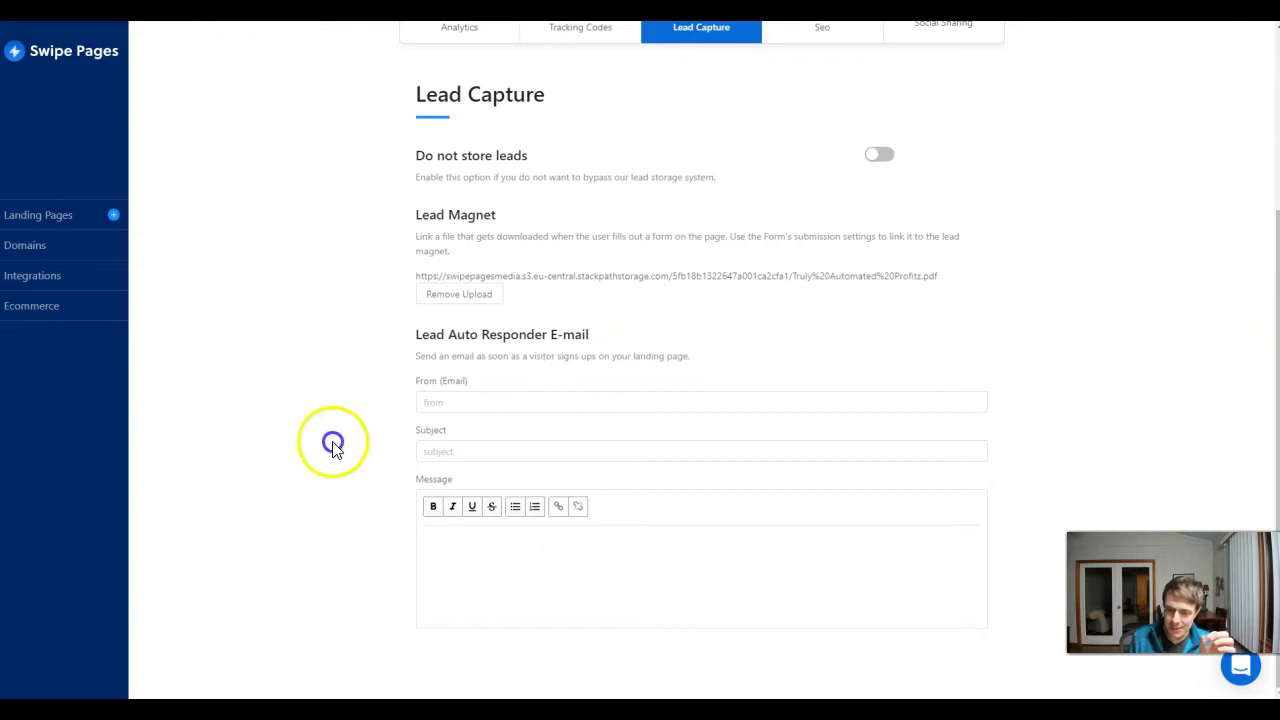
left_click(531, 440)
scroll(534, 440, "up", 4)
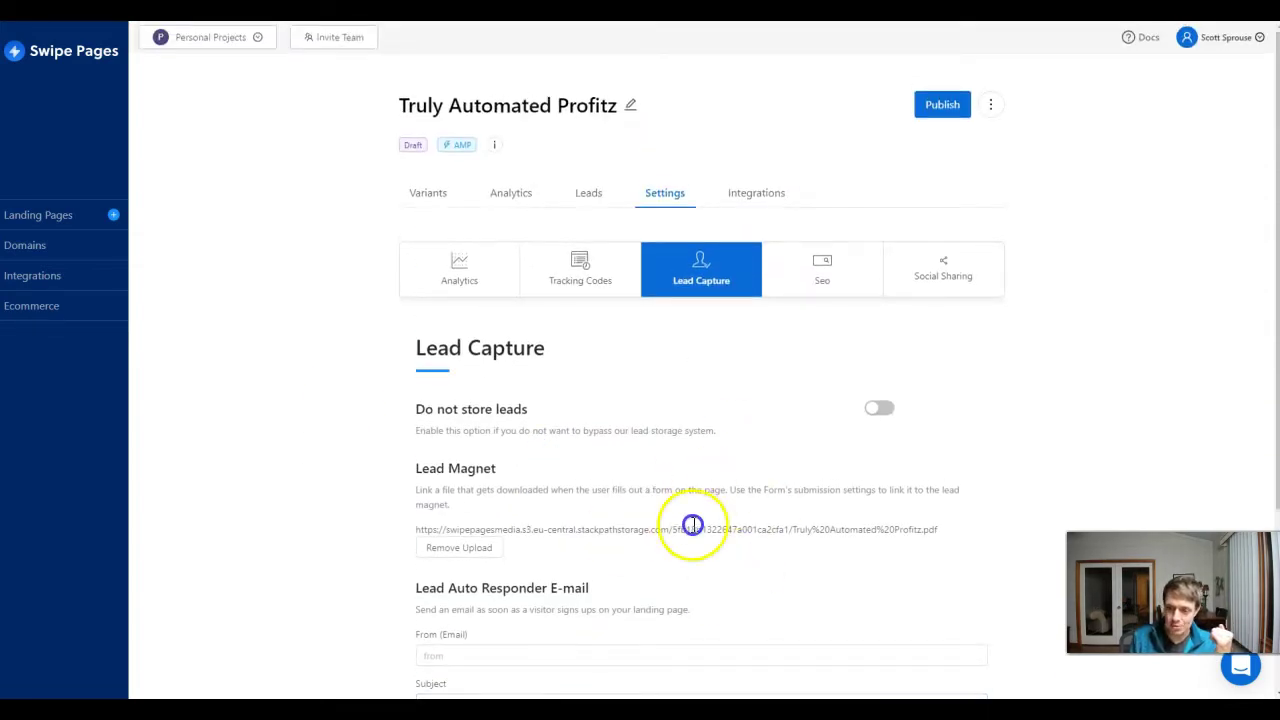
scroll(692, 525, "down", 2)
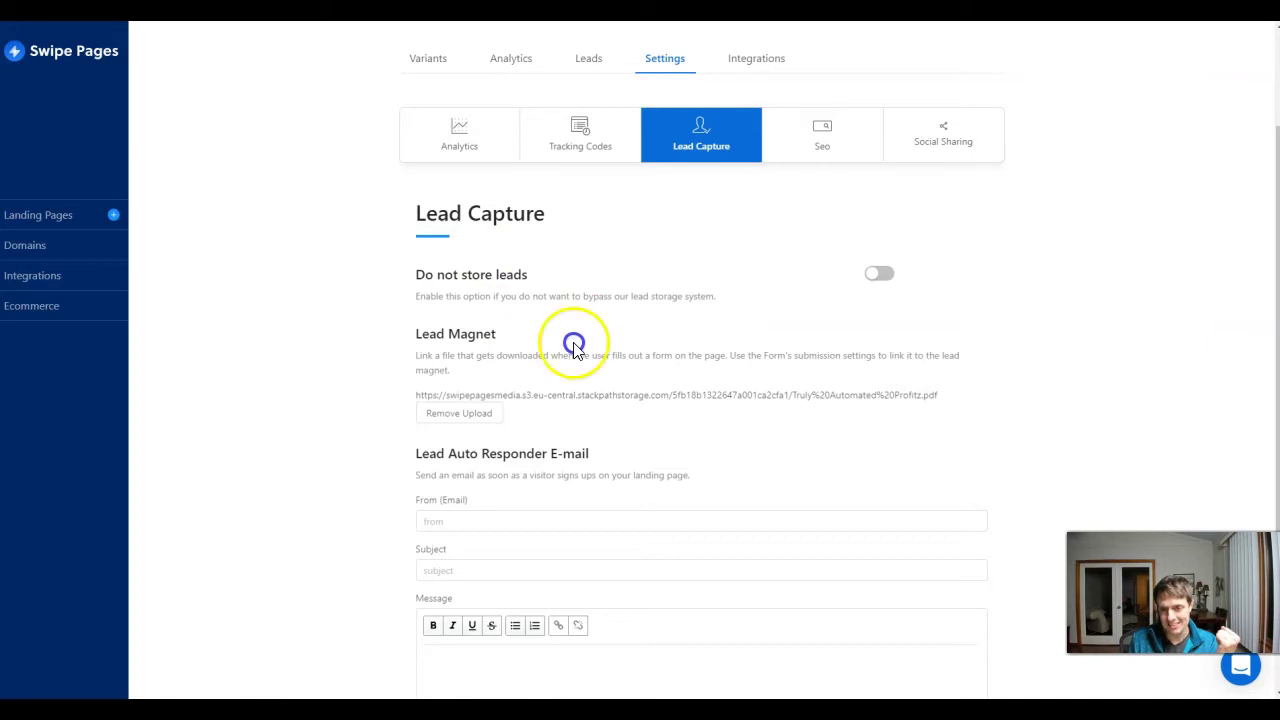
scroll(574, 345, "up", 2)
left_click(743, 198)
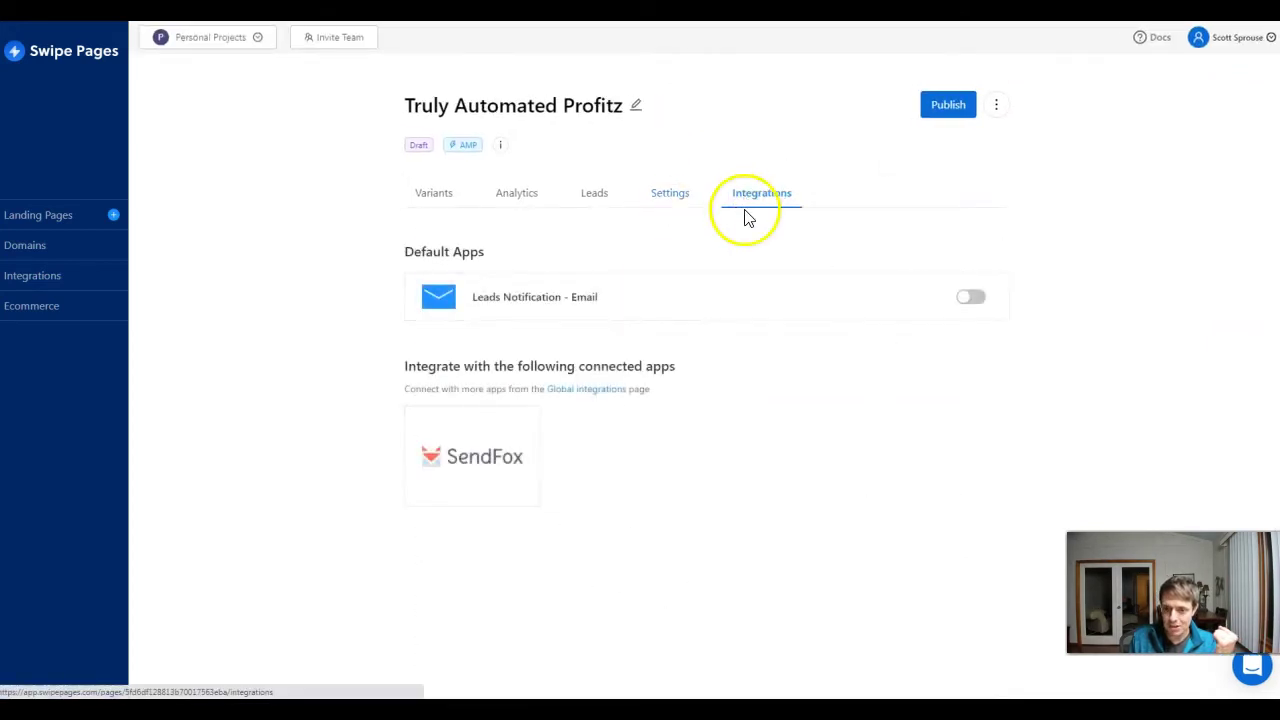
- Connect SendFox with the chosen account, the aiPROFITz list and the field mapped to Email*
left_click(457, 449)
left_click(633, 360)
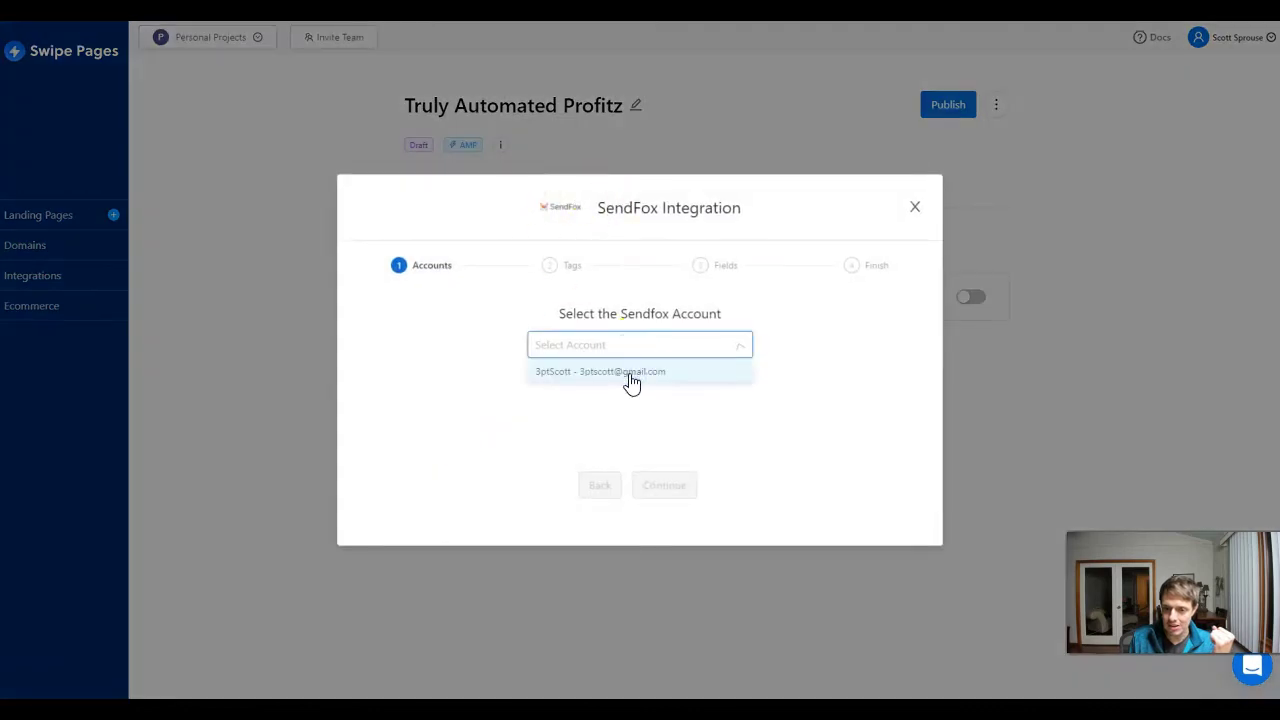
left_click(630, 372)
left_click(656, 488)
left_click(450, 293)
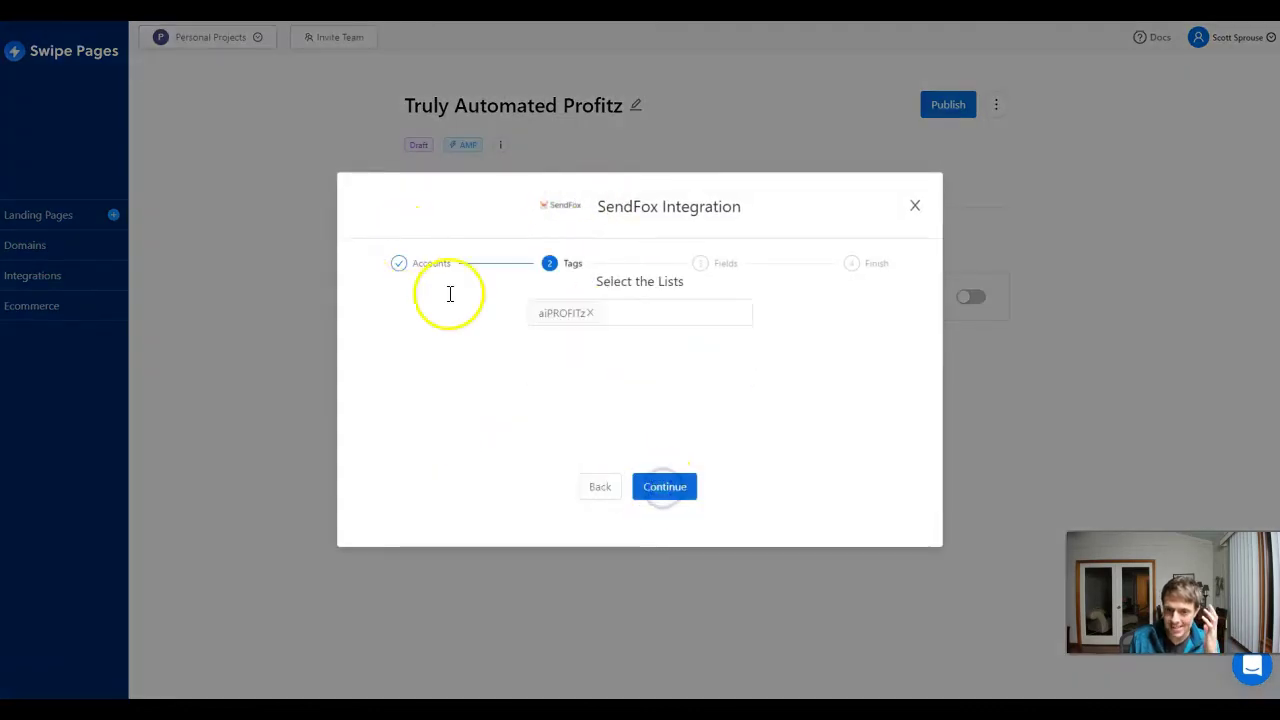
left_click(675, 478)
left_click(720, 403)
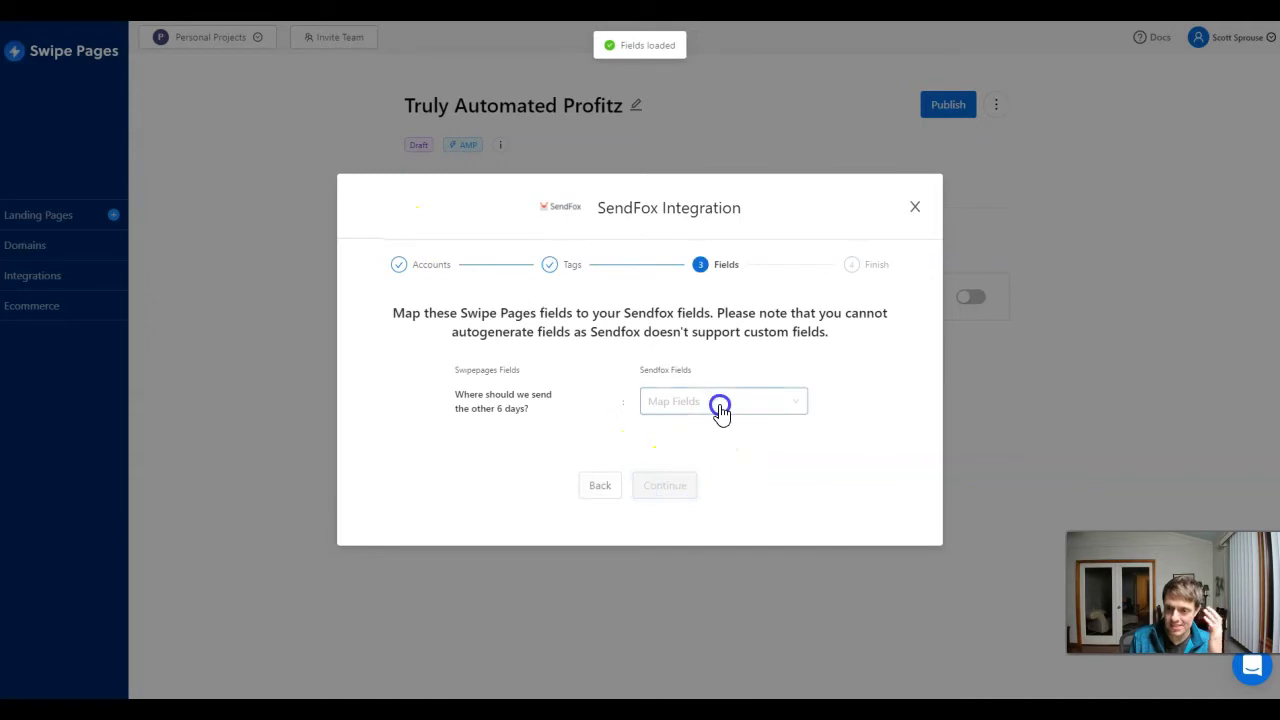
left_click(705, 432)
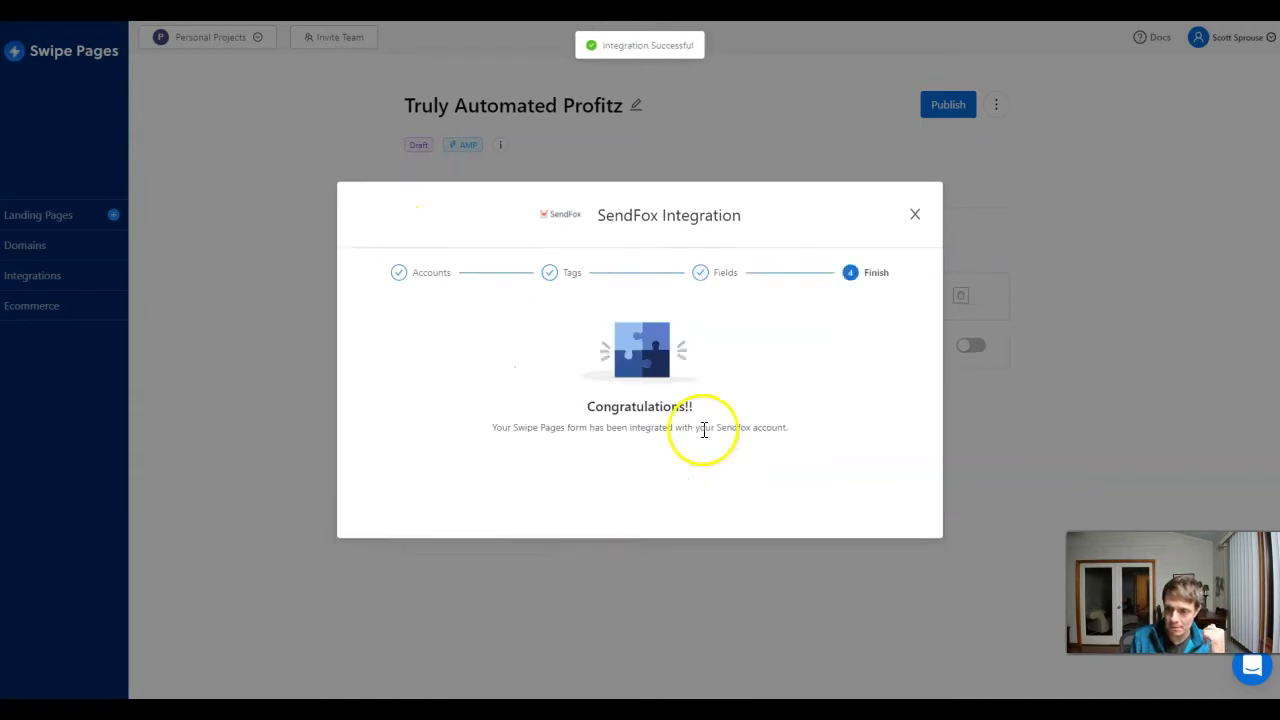
left_click(915, 217)
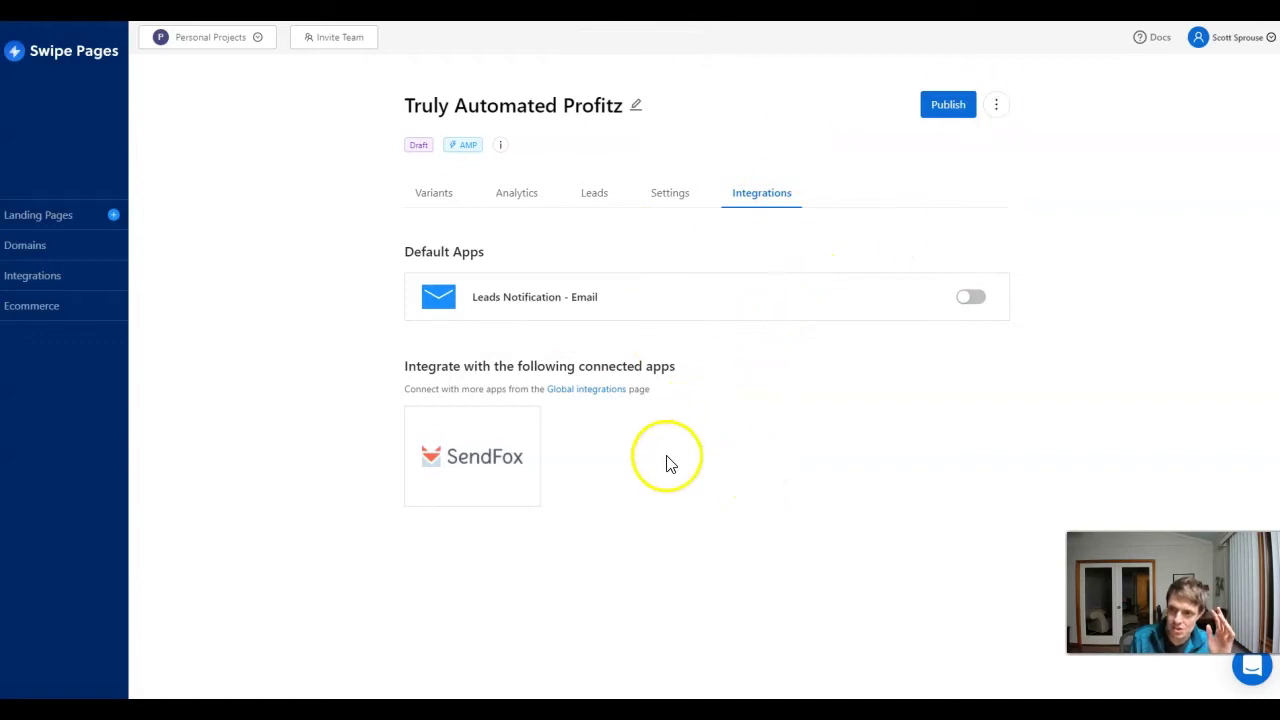
- Glance at the page's Leads view, then return to the Variants list
left_click(594, 205)
left_click(666, 193)
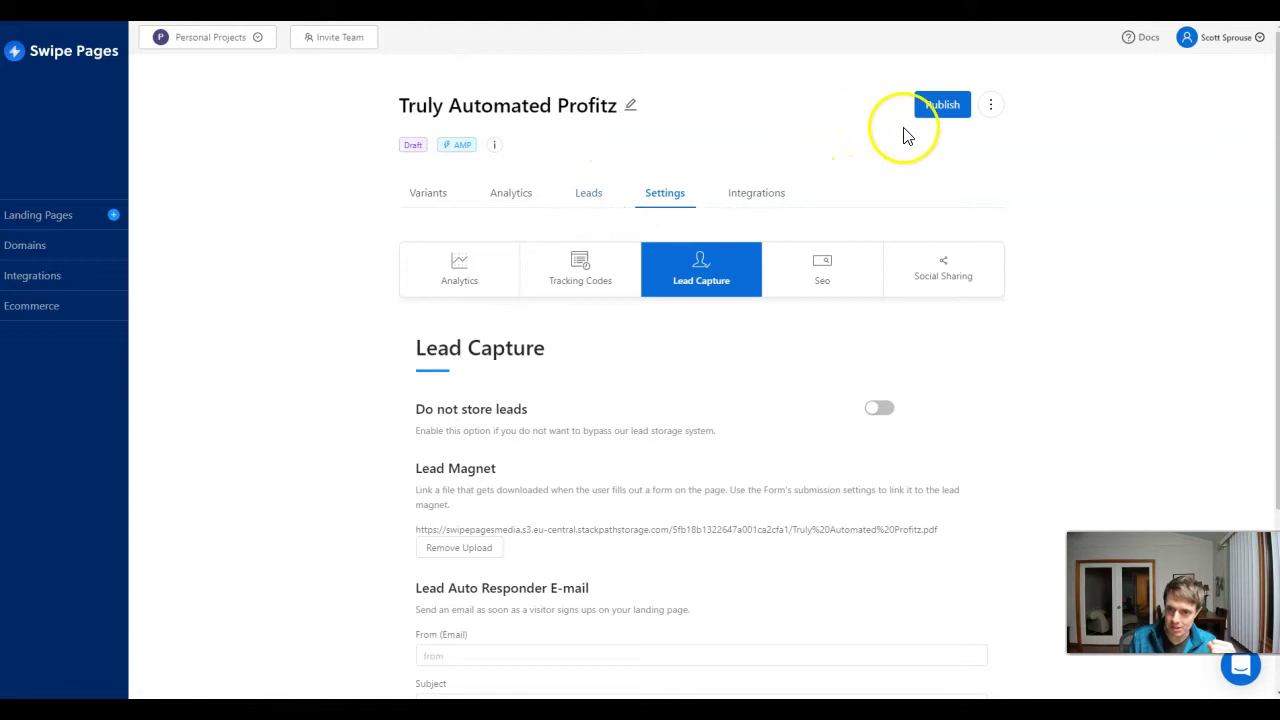
left_click(433, 195)
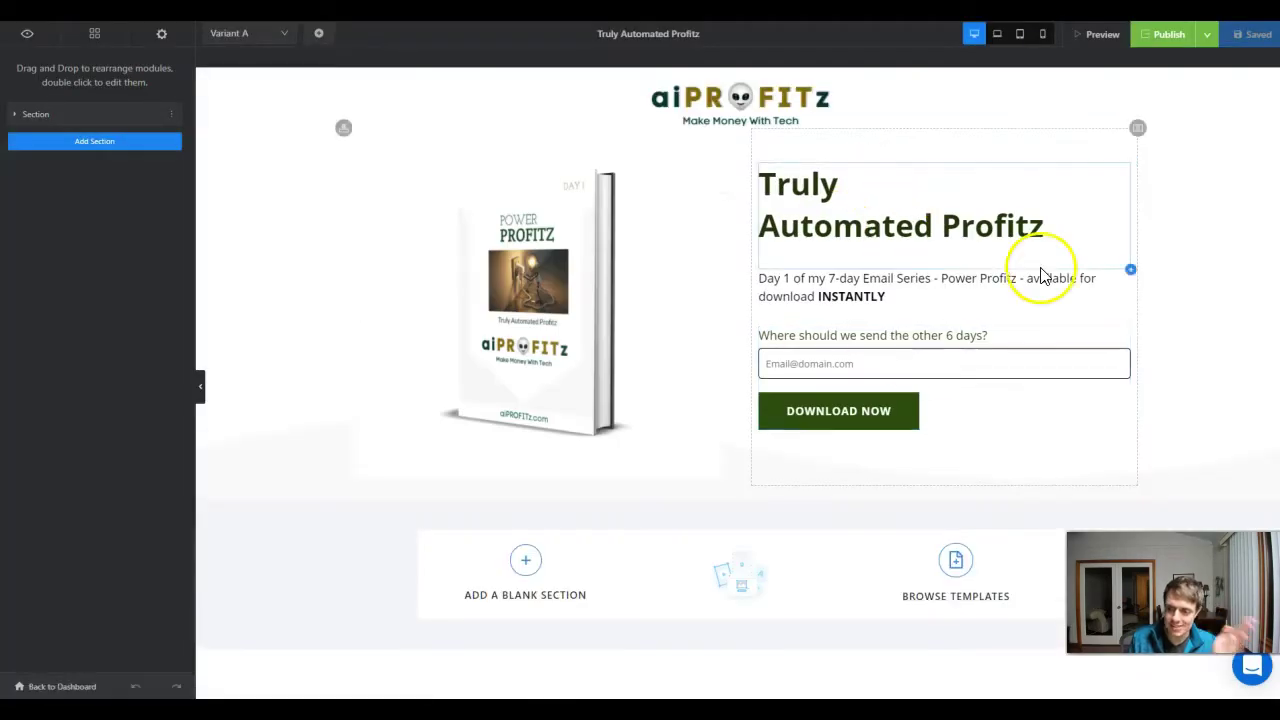
- Delete Variant A's old email form and Download Now button, then select the emptied right column
left_click(1066, 400)
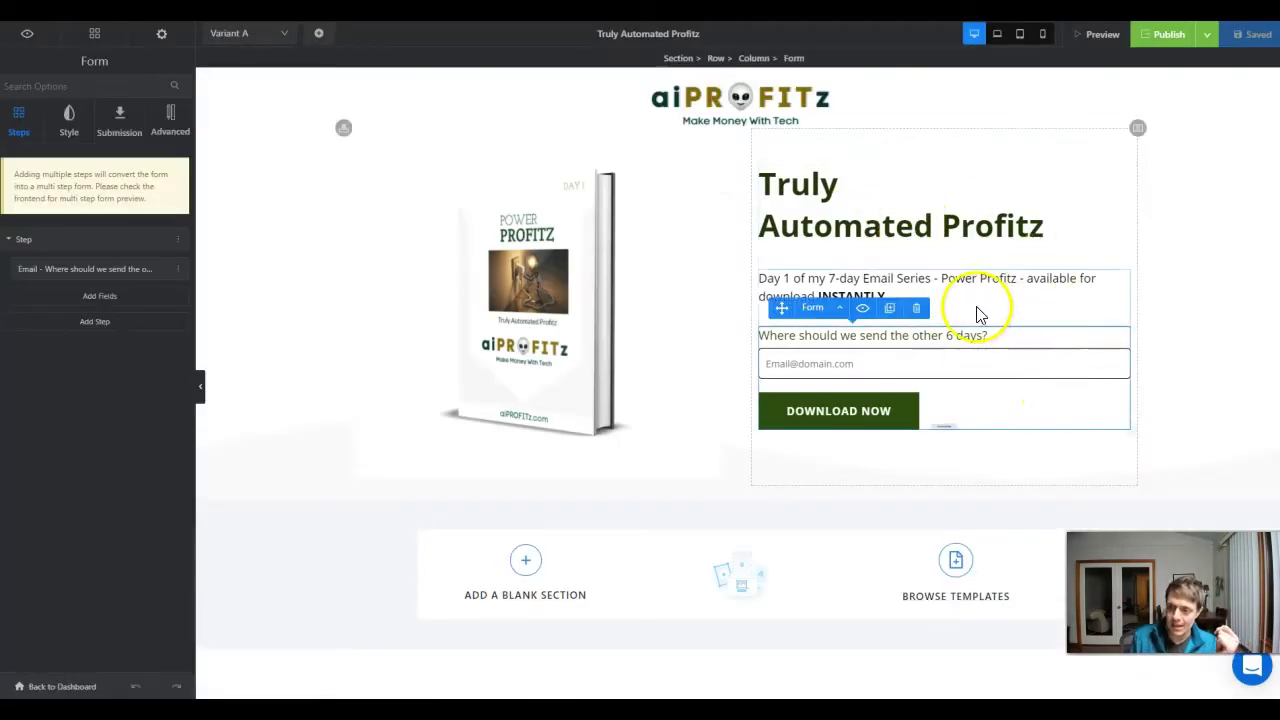
left_click(917, 314)
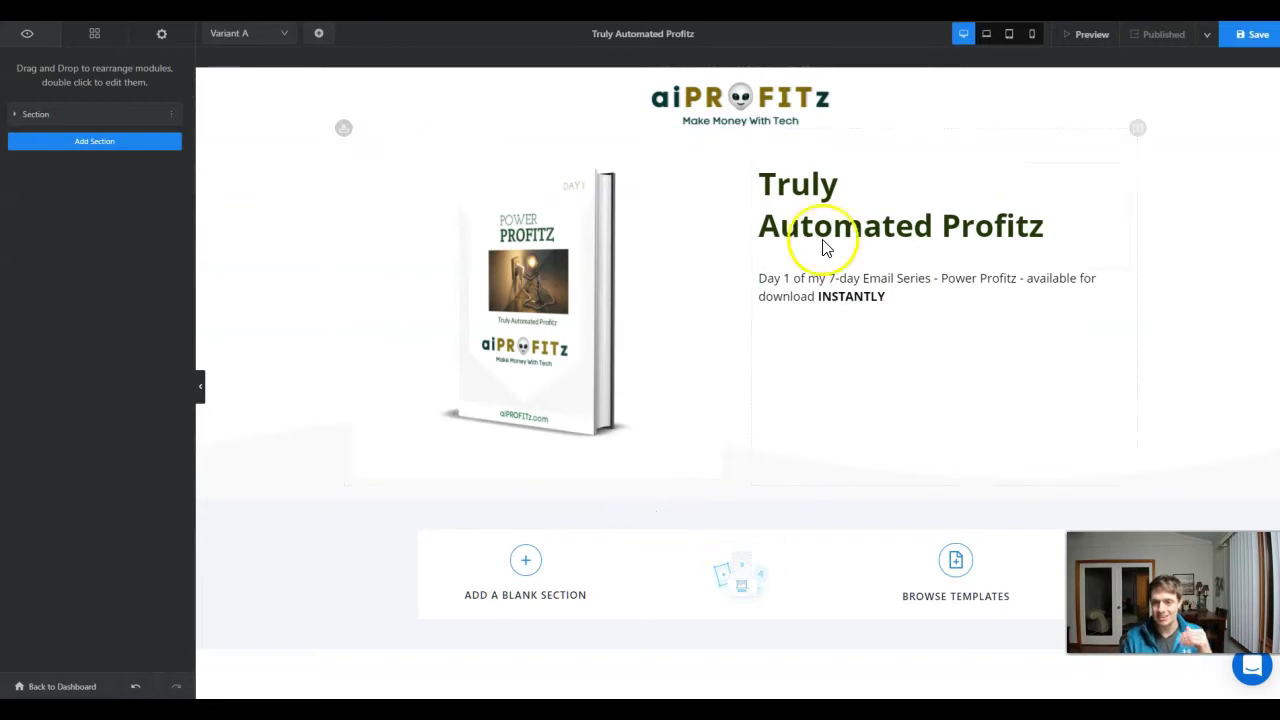
left_click(884, 352)
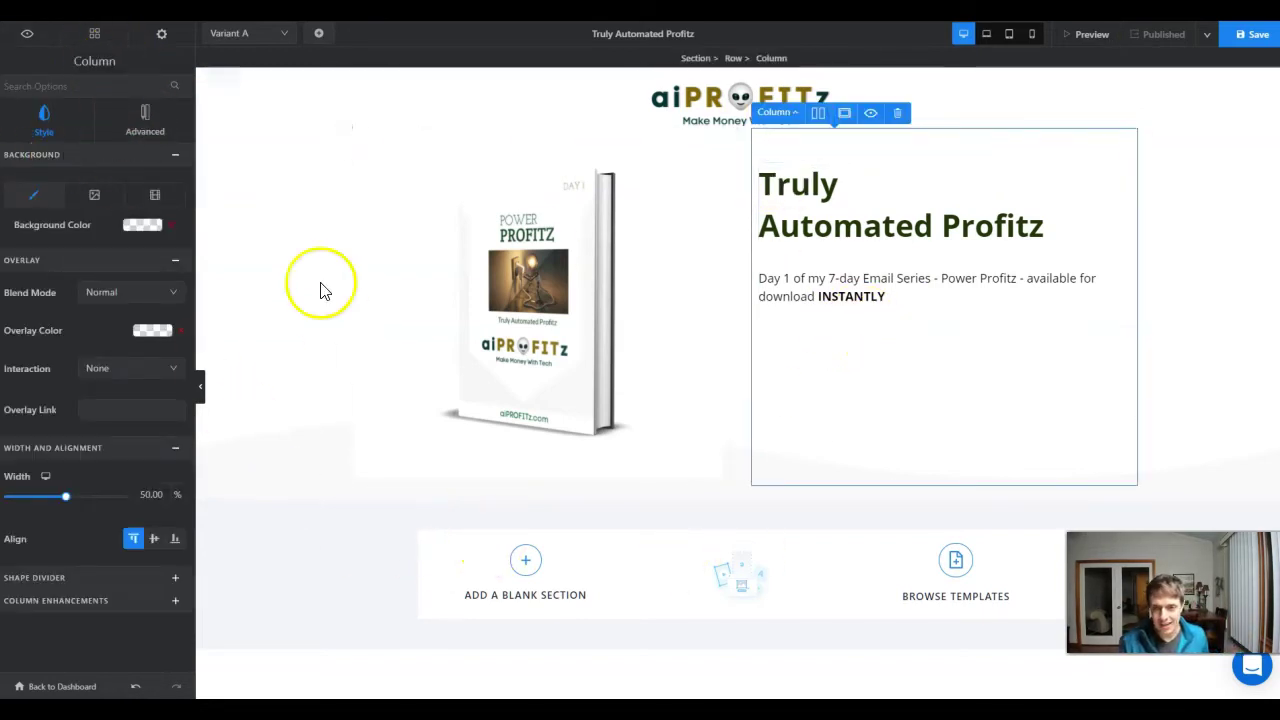
left_click(95, 36)
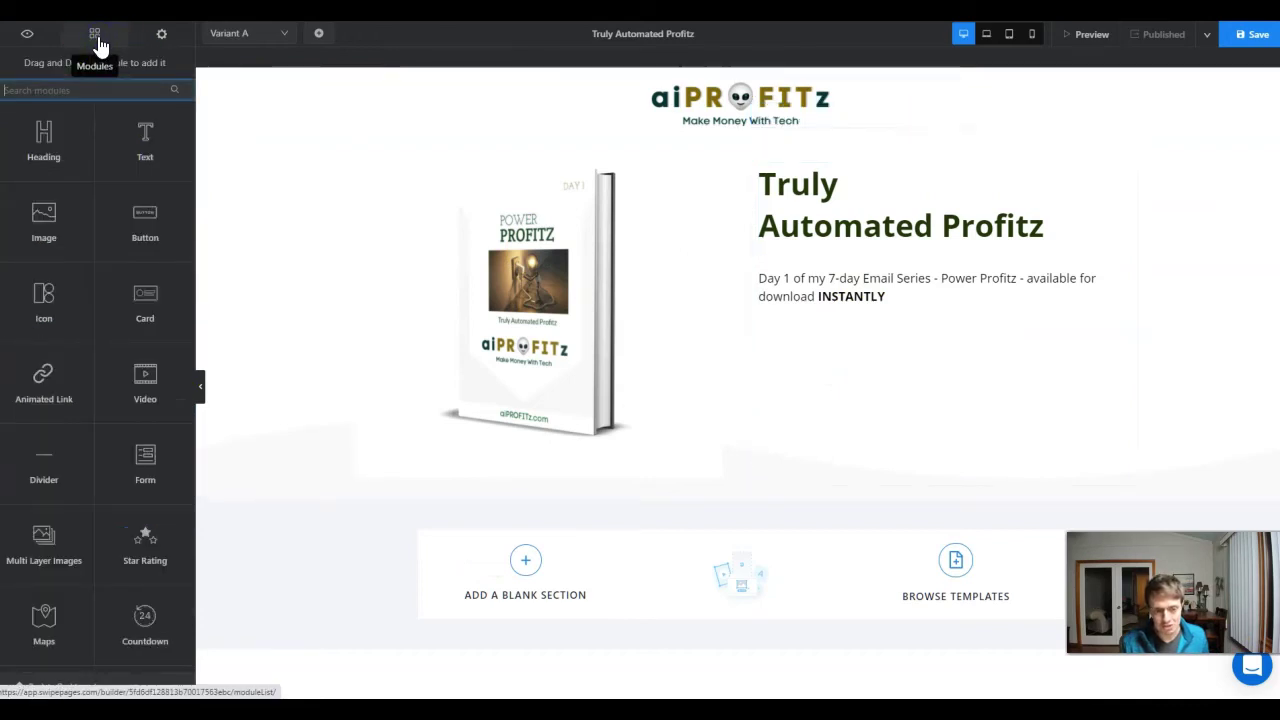
- Add a Form to the right column, removing First Name, Last Name and Phone and adding an Email field
left_click_drag(131, 443, 915, 313)
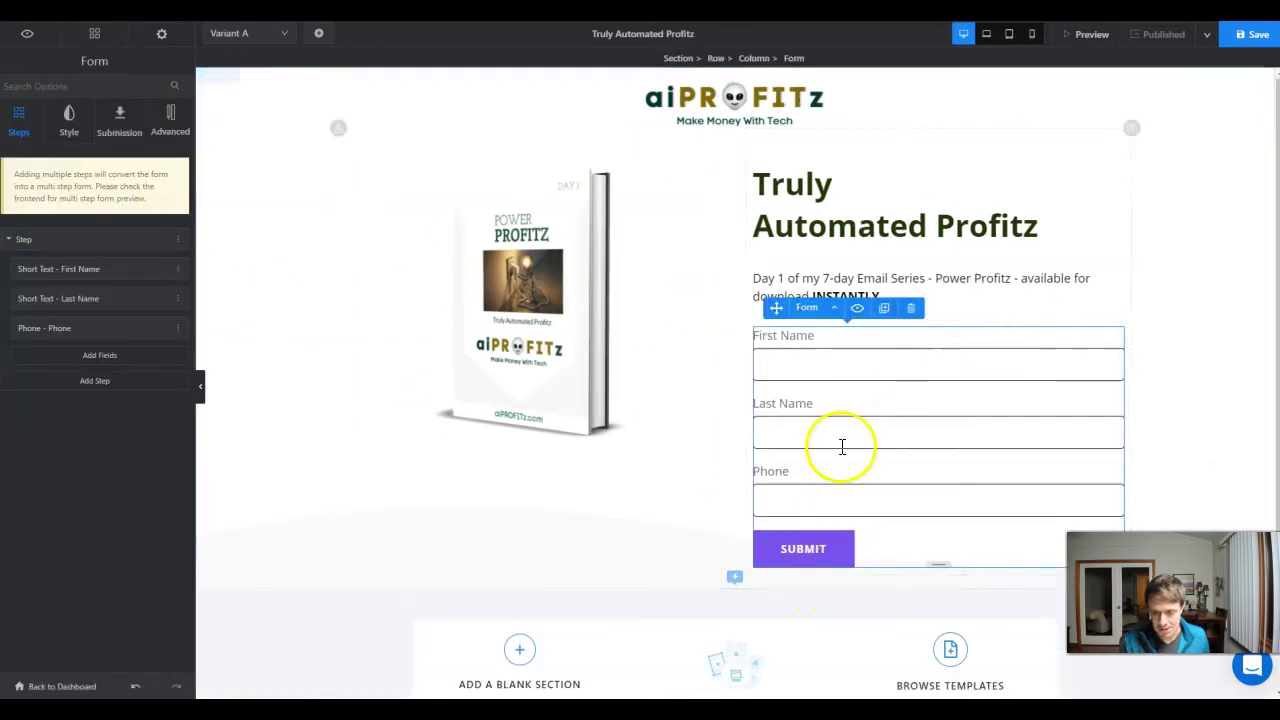
left_click(178, 269)
left_click(163, 326)
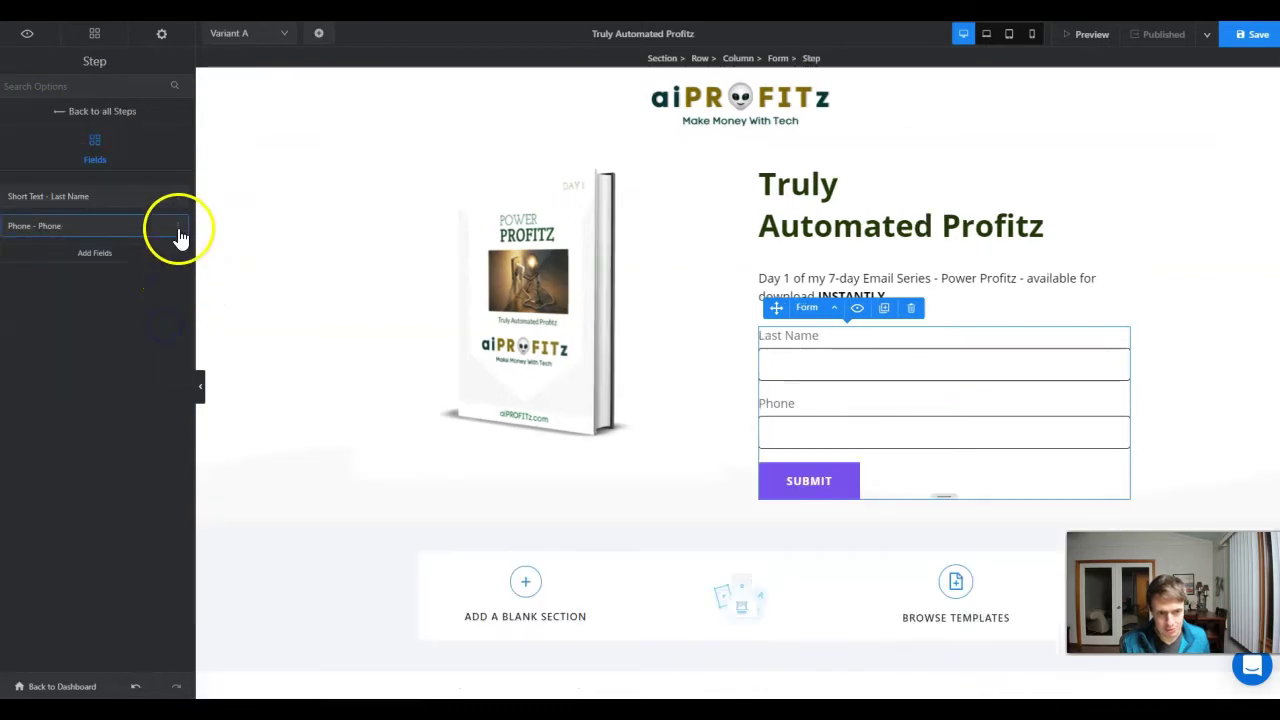
left_click(163, 253)
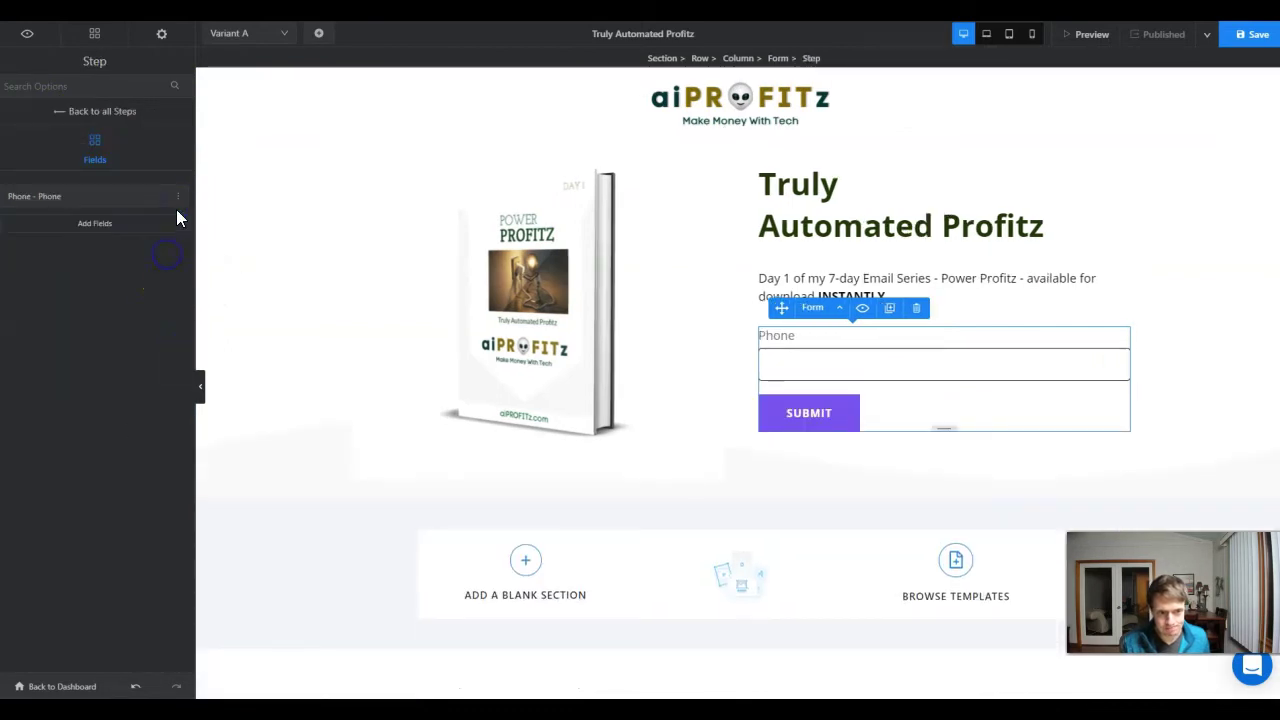
left_click(161, 252)
left_click(120, 194)
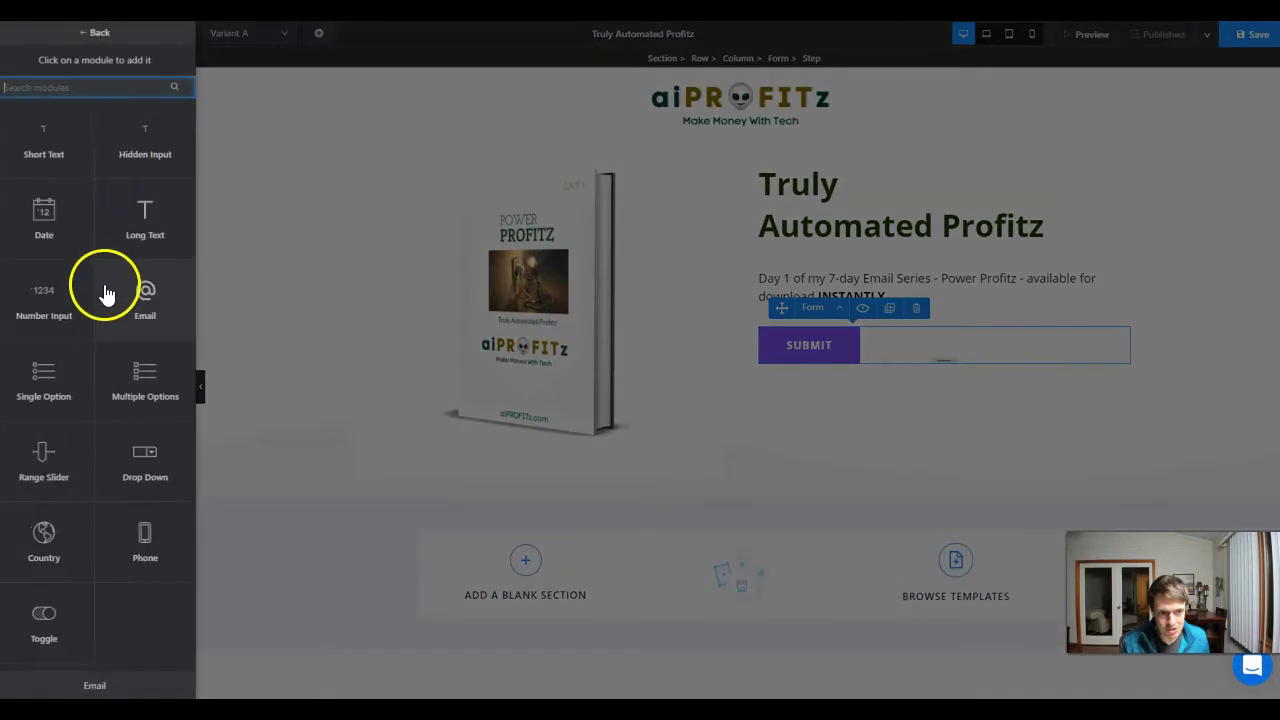
left_click(145, 300)
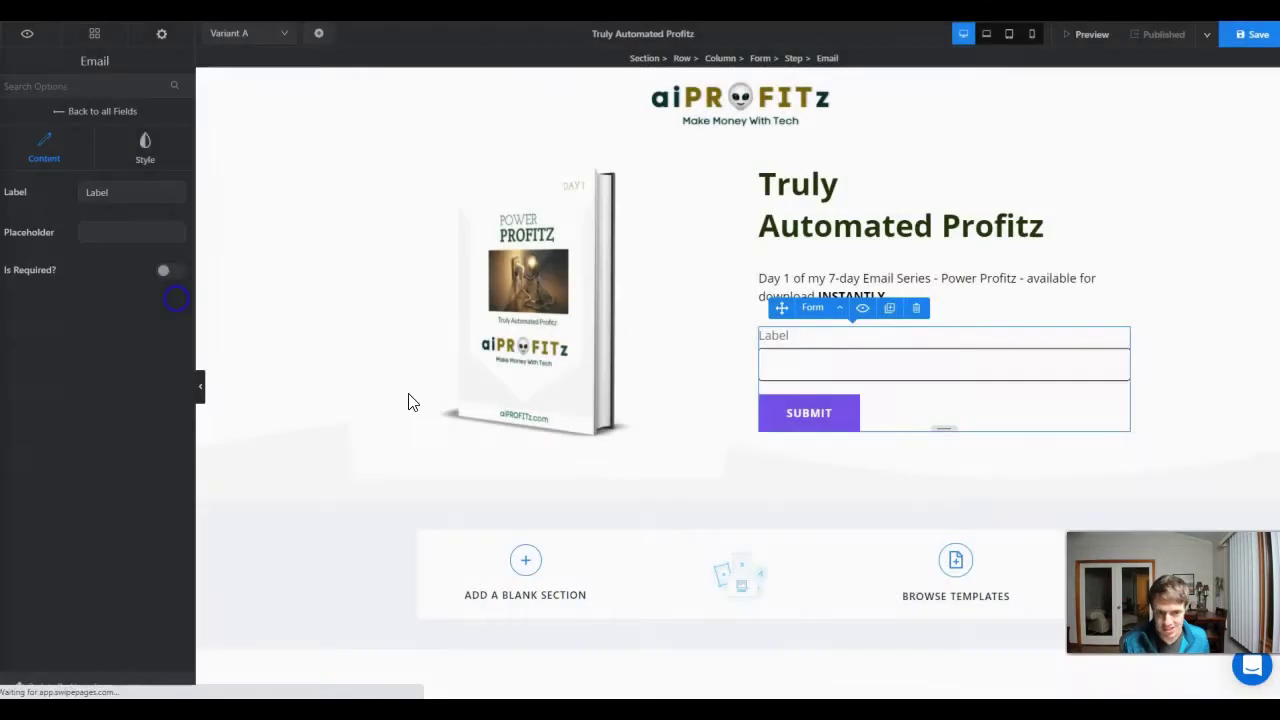
double_click(92, 193)
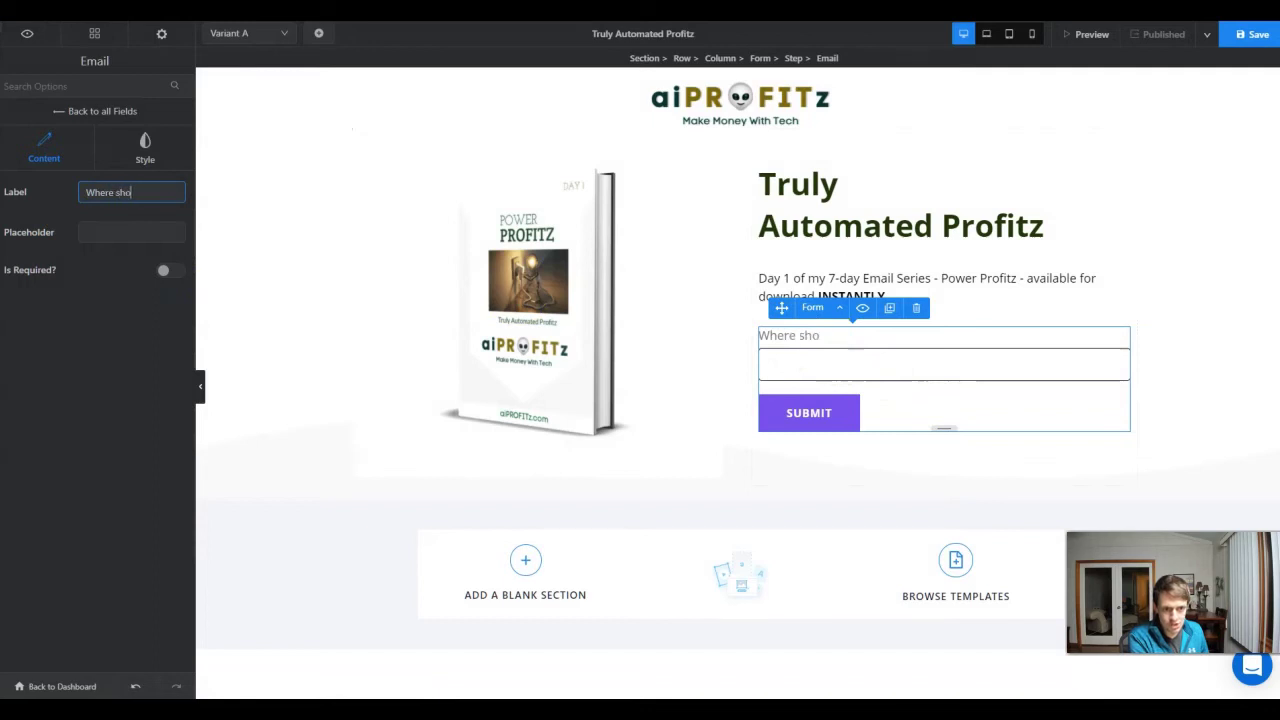
- Enter 'Where should we send the other 6 days of FREE e-books?' as the Email field's label
type("Where should we send the other 6 days of FREE e-books?")
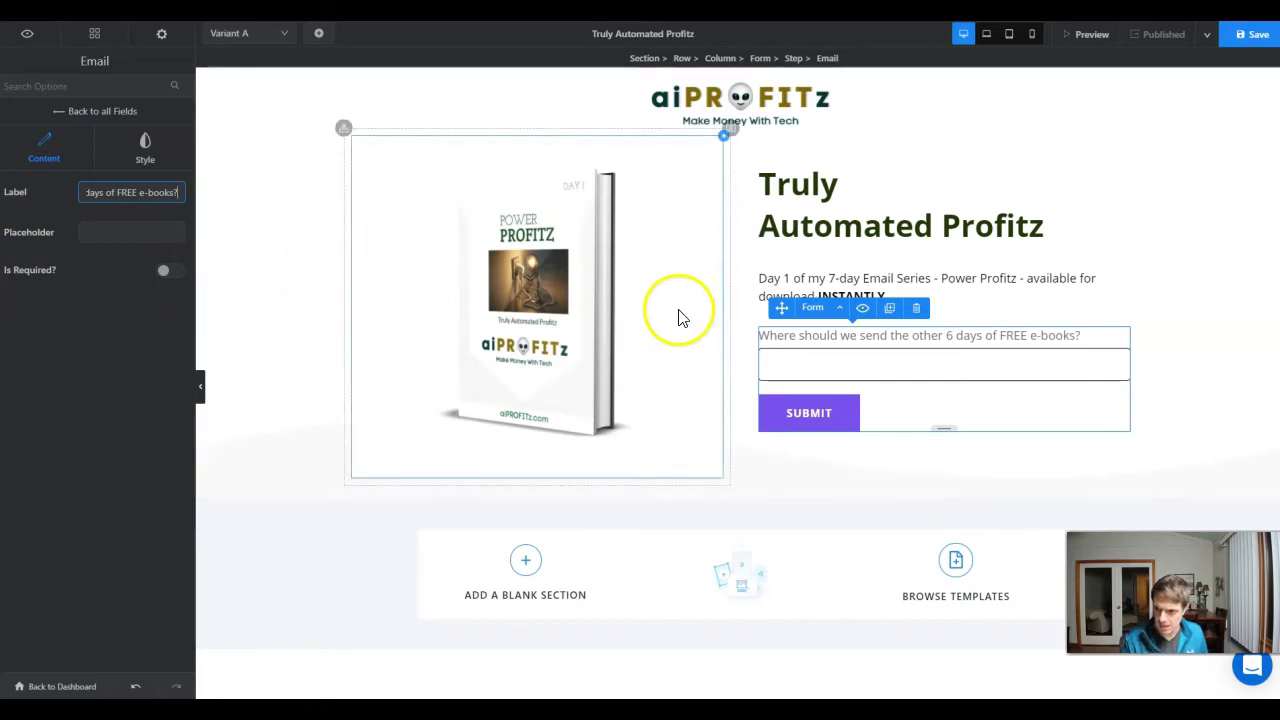
left_click(777, 409)
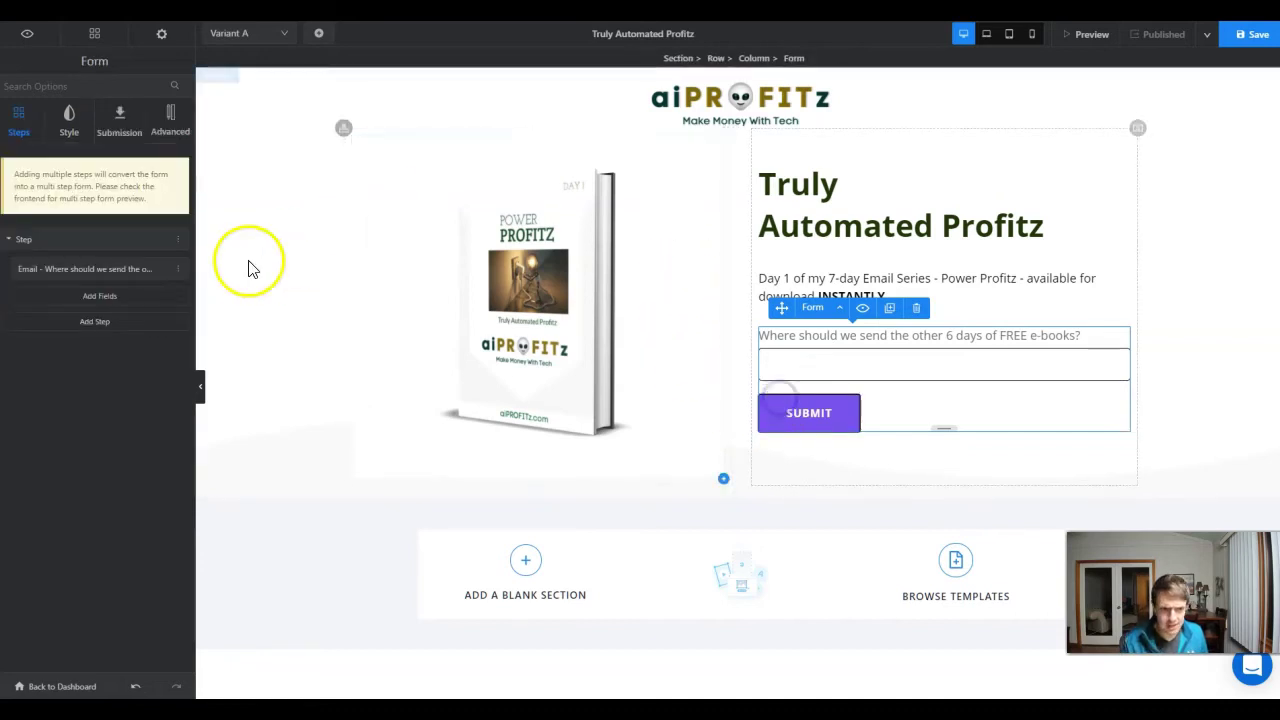
- Set the form's Primary Color to dark green 233F04 and its Border Color to black
left_click(68, 120)
left_click(126, 298)
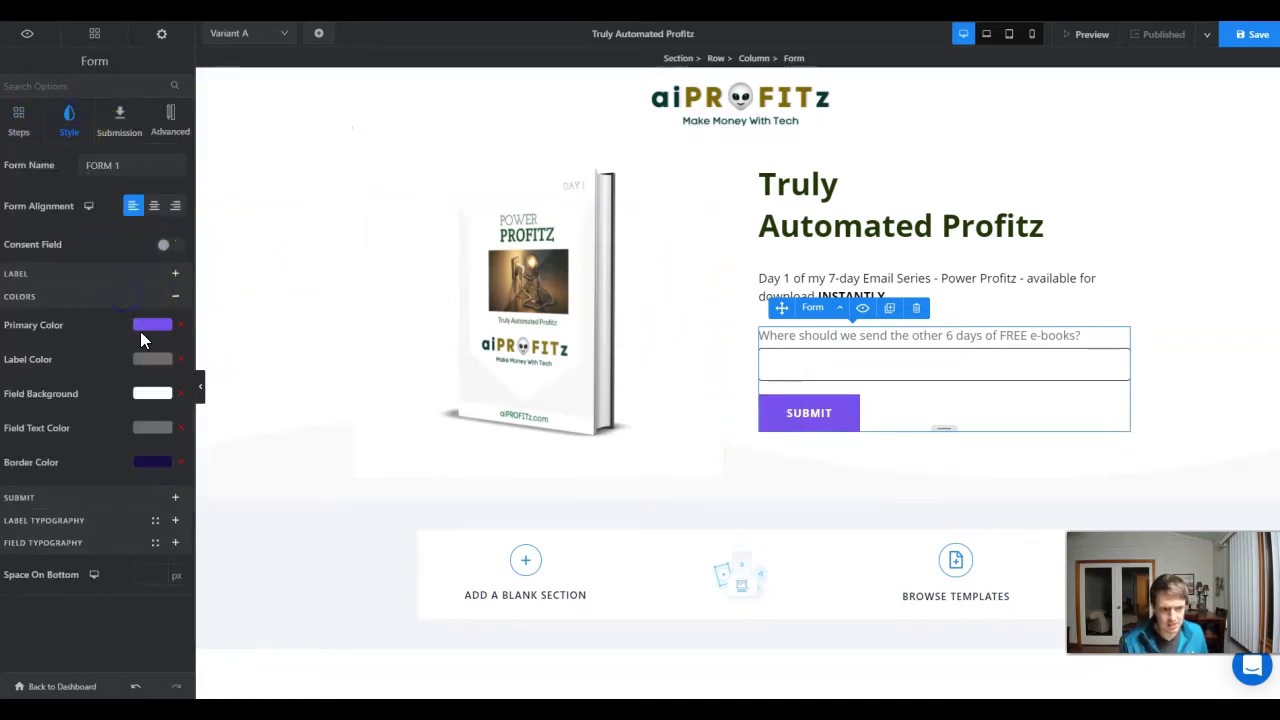
left_click(153, 325)
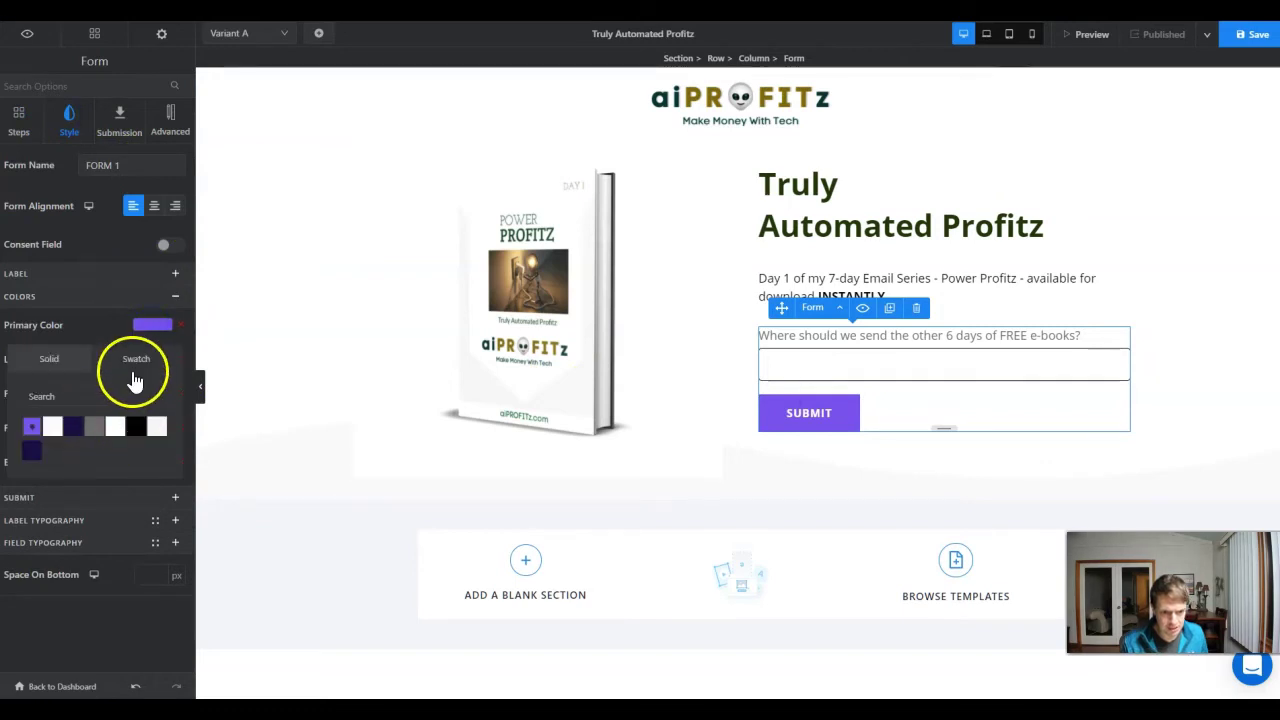
left_click(55, 359)
left_click(121, 563)
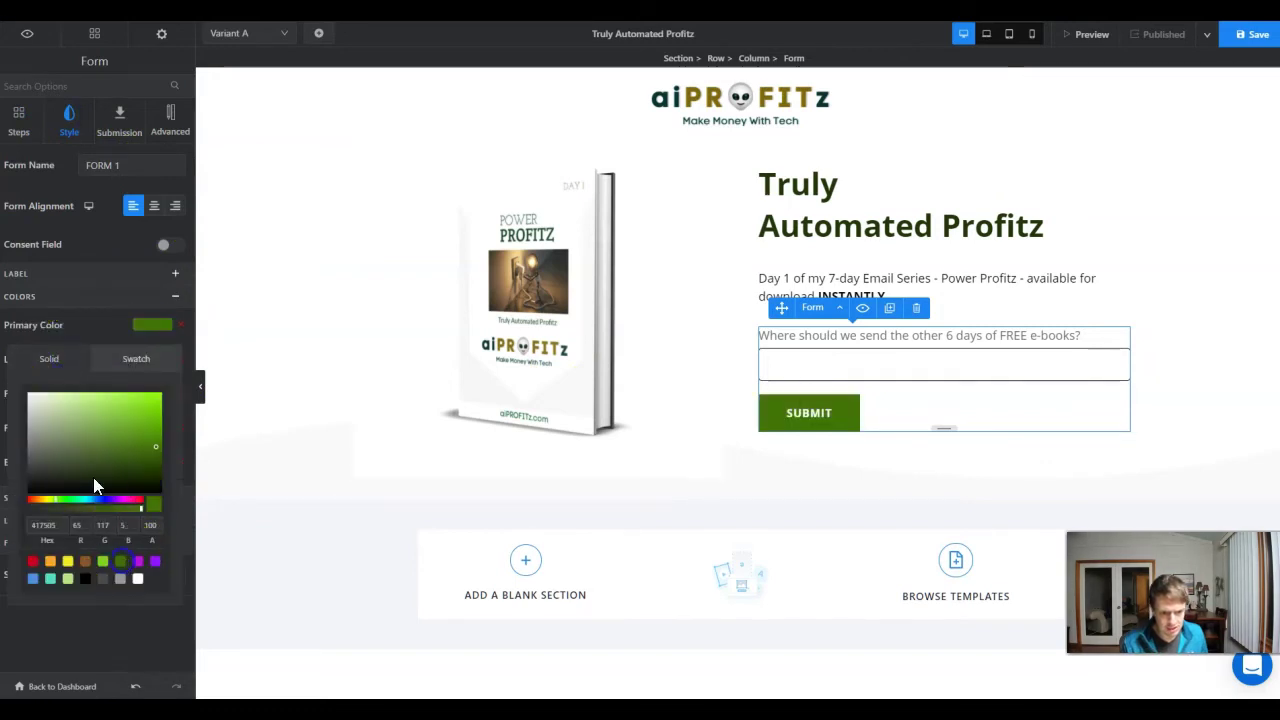
left_click_drag(93, 477, 154, 469)
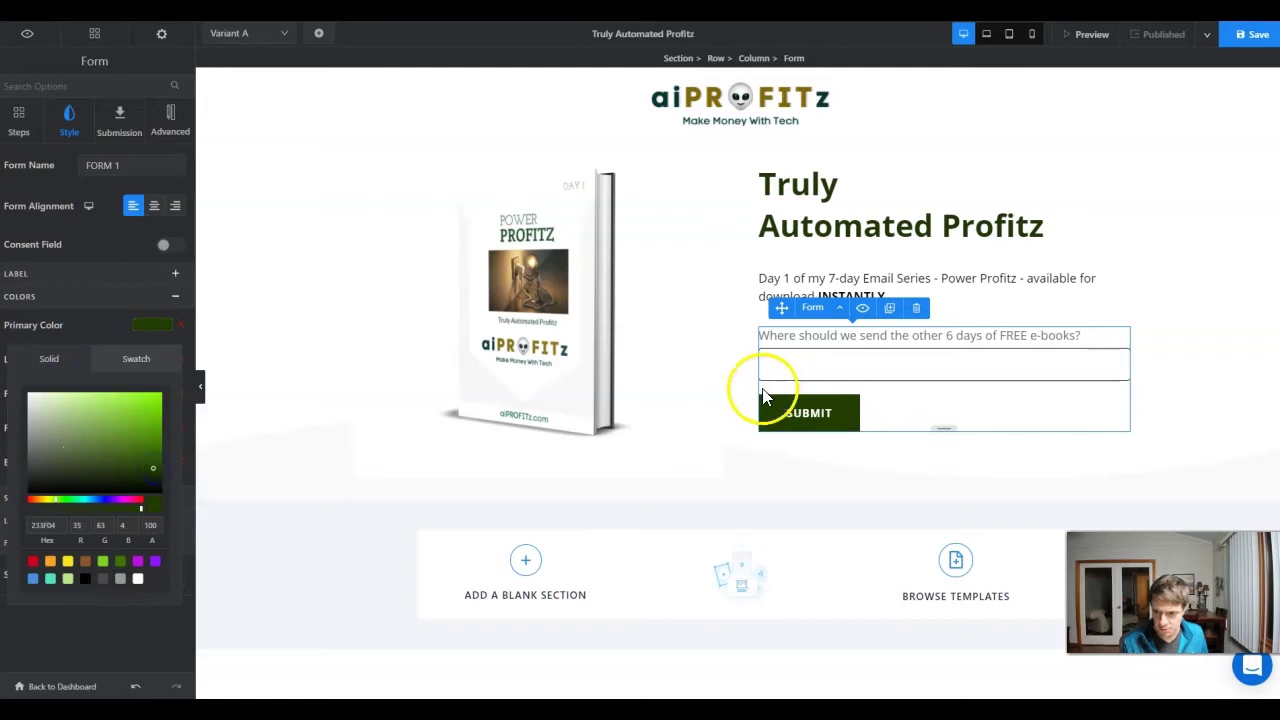
left_click(116, 323)
left_click(151, 464)
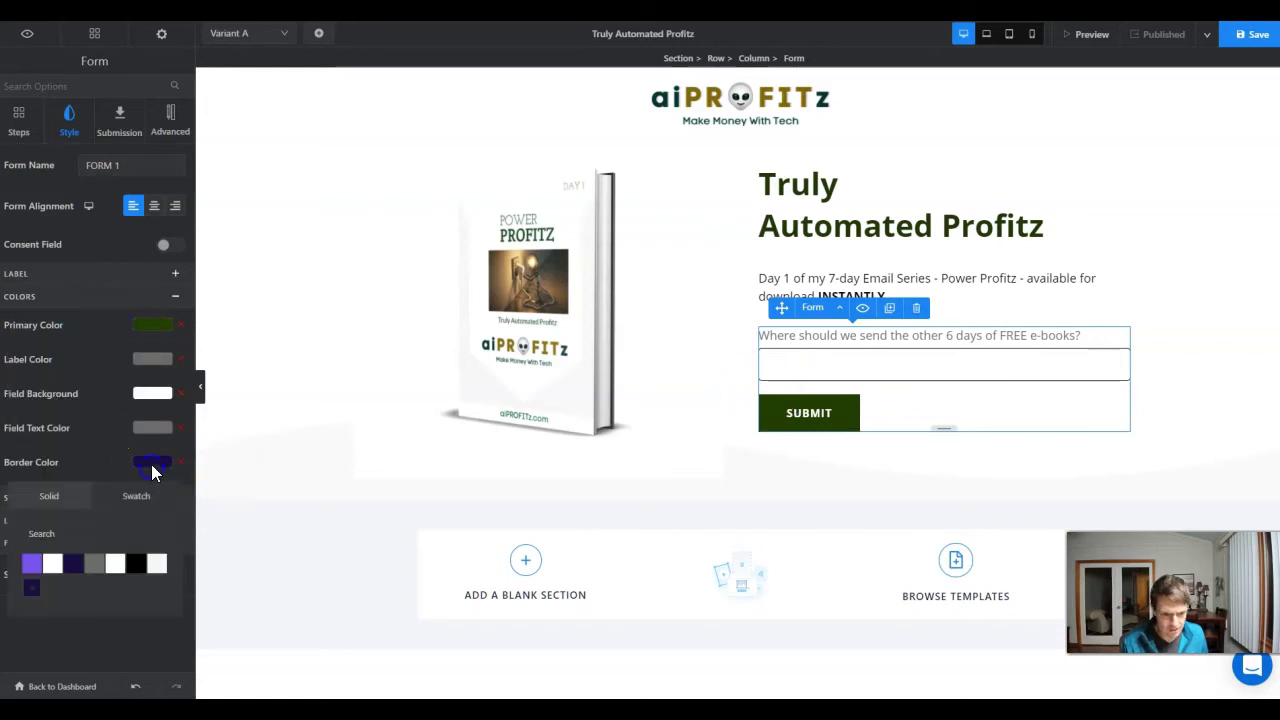
left_click(137, 565)
left_click(1212, 282)
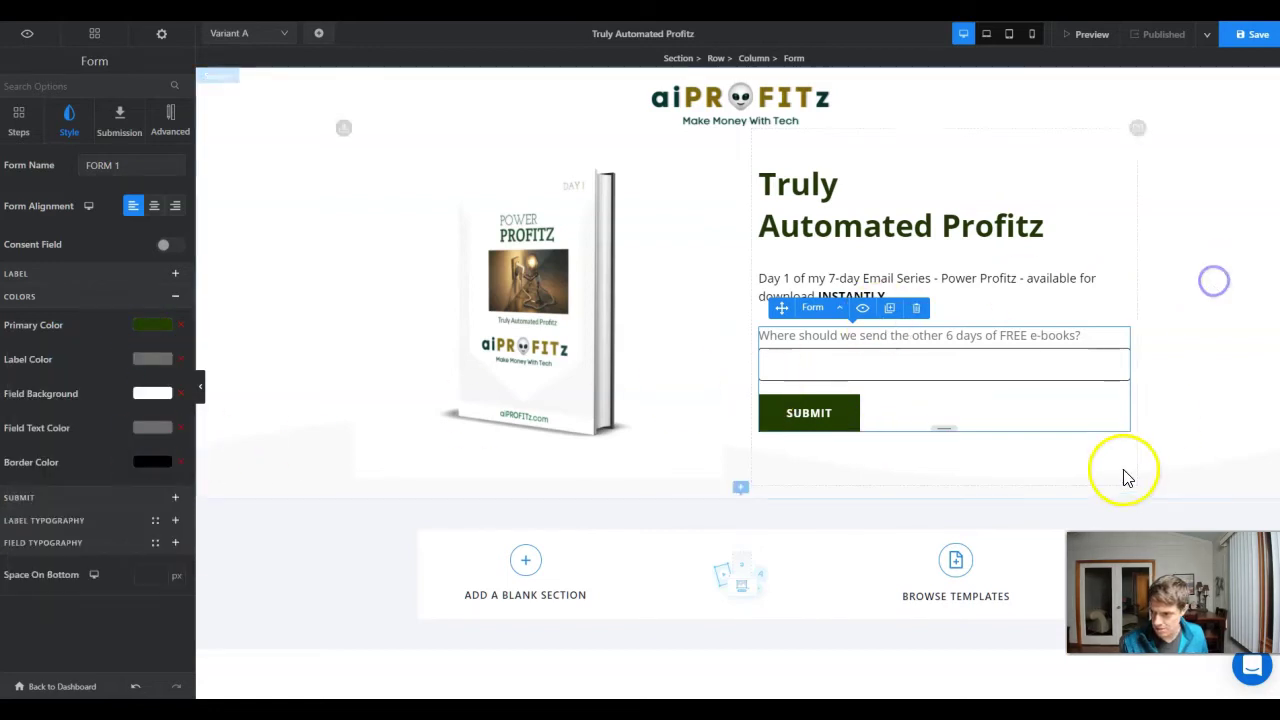
left_click(968, 290)
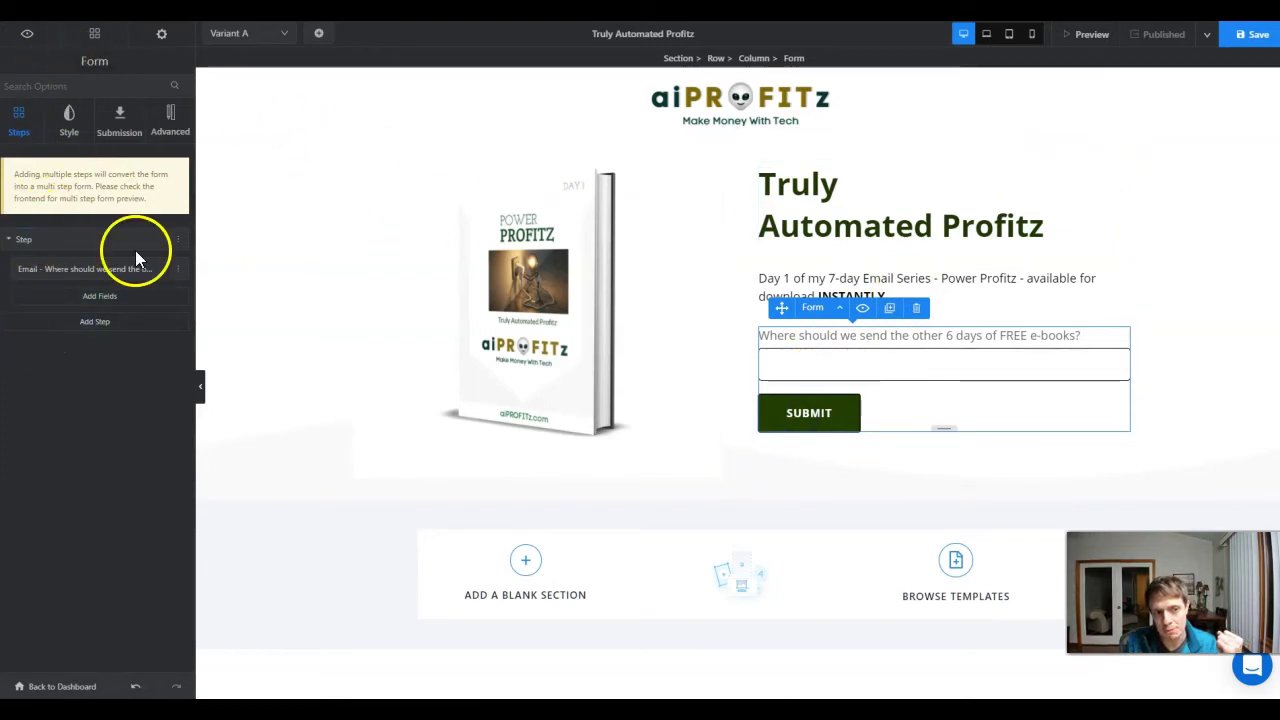
- Set the form's Submission Type to Lead Magnet, keeping the Day 1 thank-you message
left_click(120, 120)
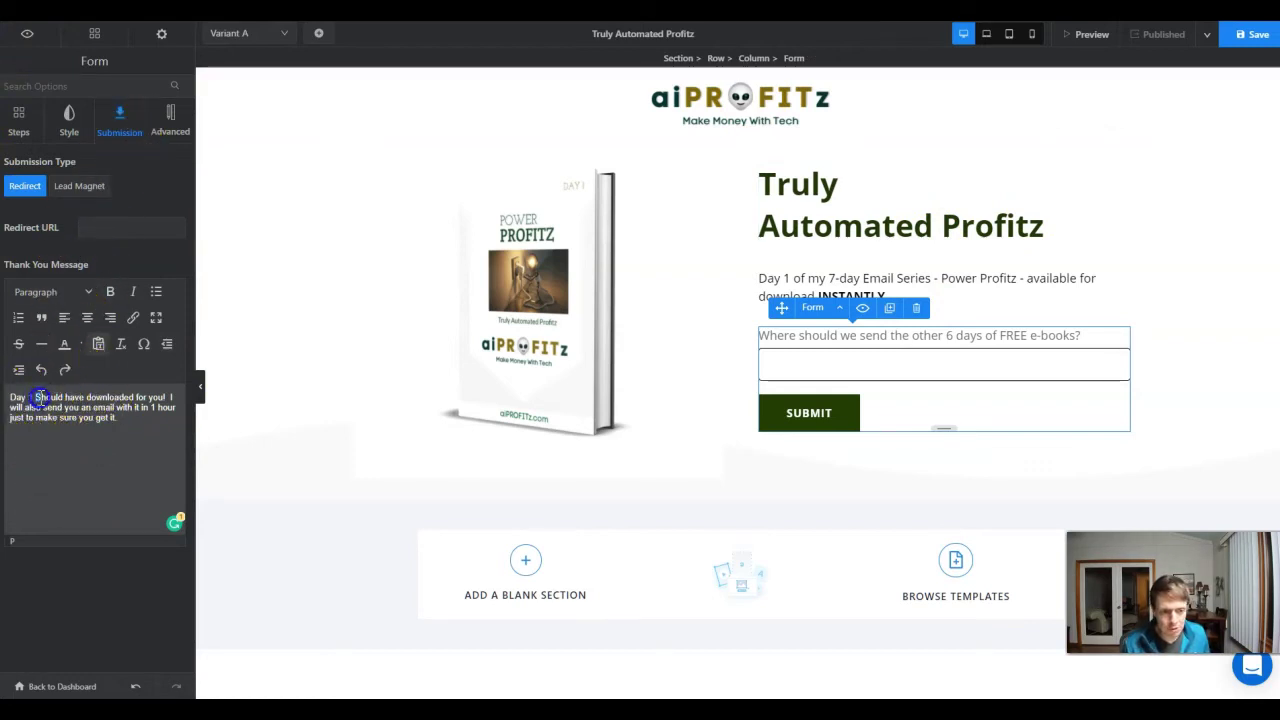
left_click(81, 188)
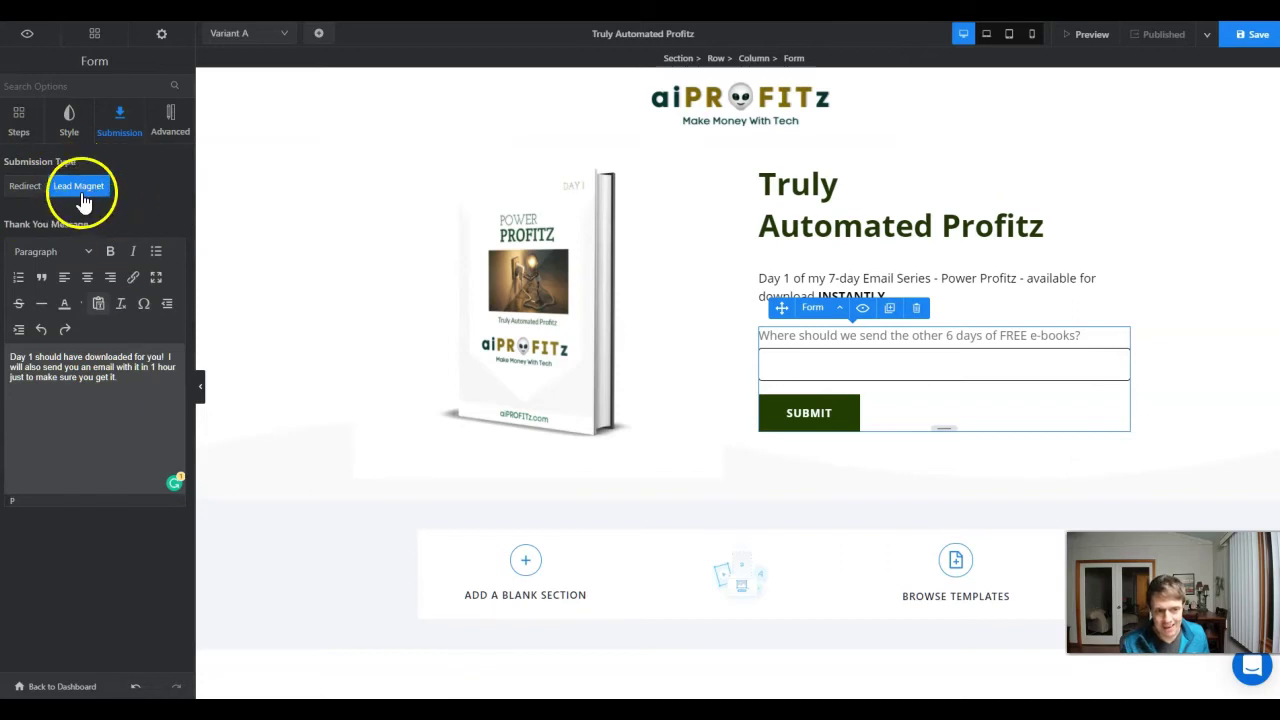
- Save the page and publish it on the review.aiprofitz.com custom domain
left_click(1253, 38)
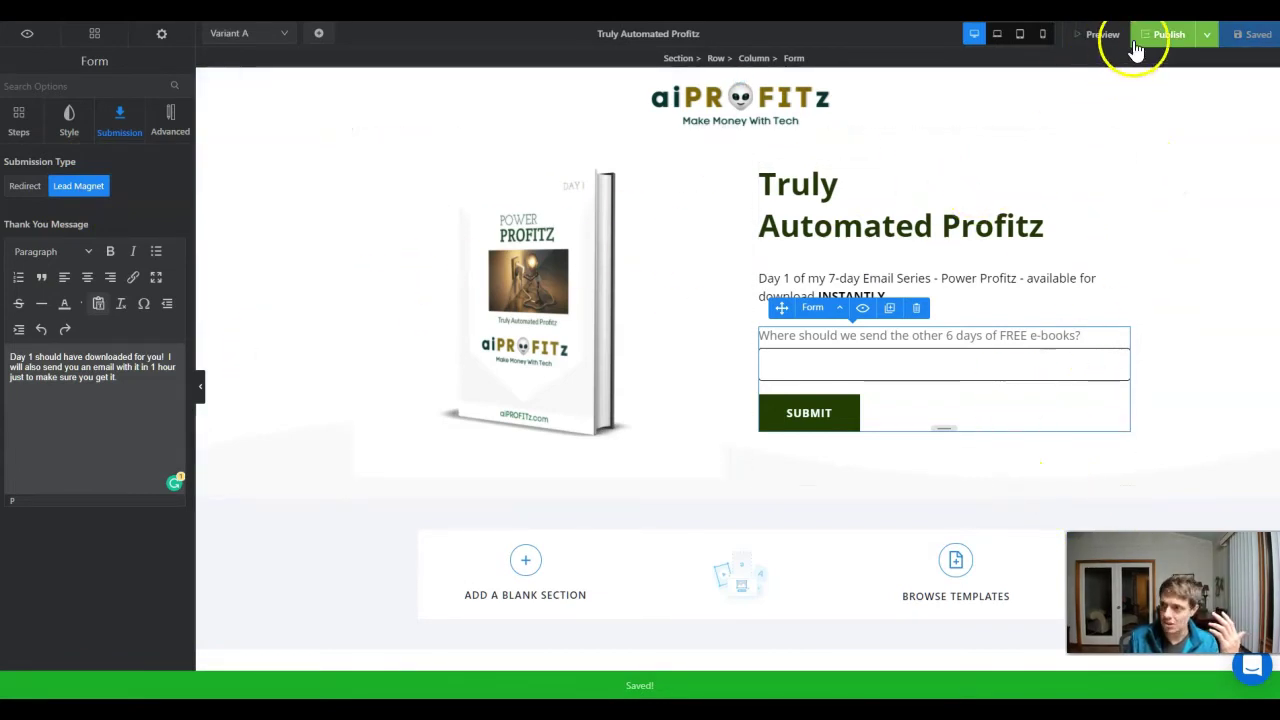
left_click(1168, 35)
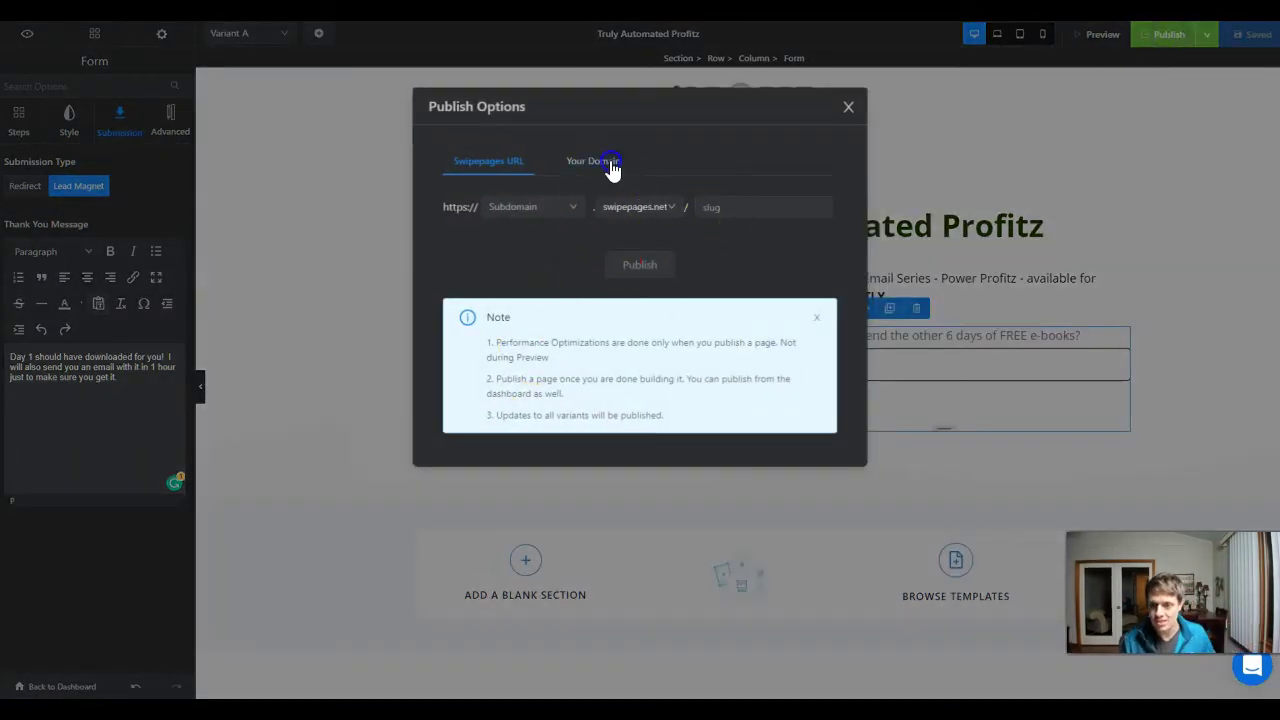
left_click(610, 163)
left_click(555, 221)
left_click(528, 284)
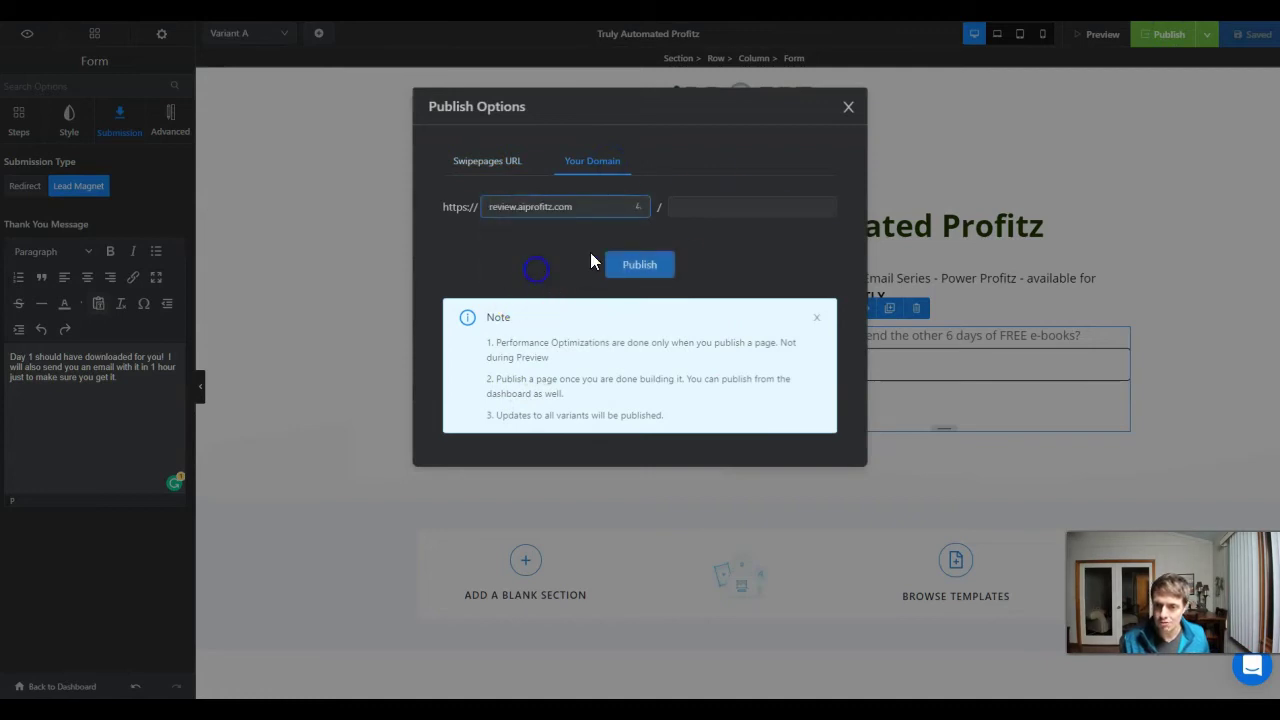
left_click(715, 202)
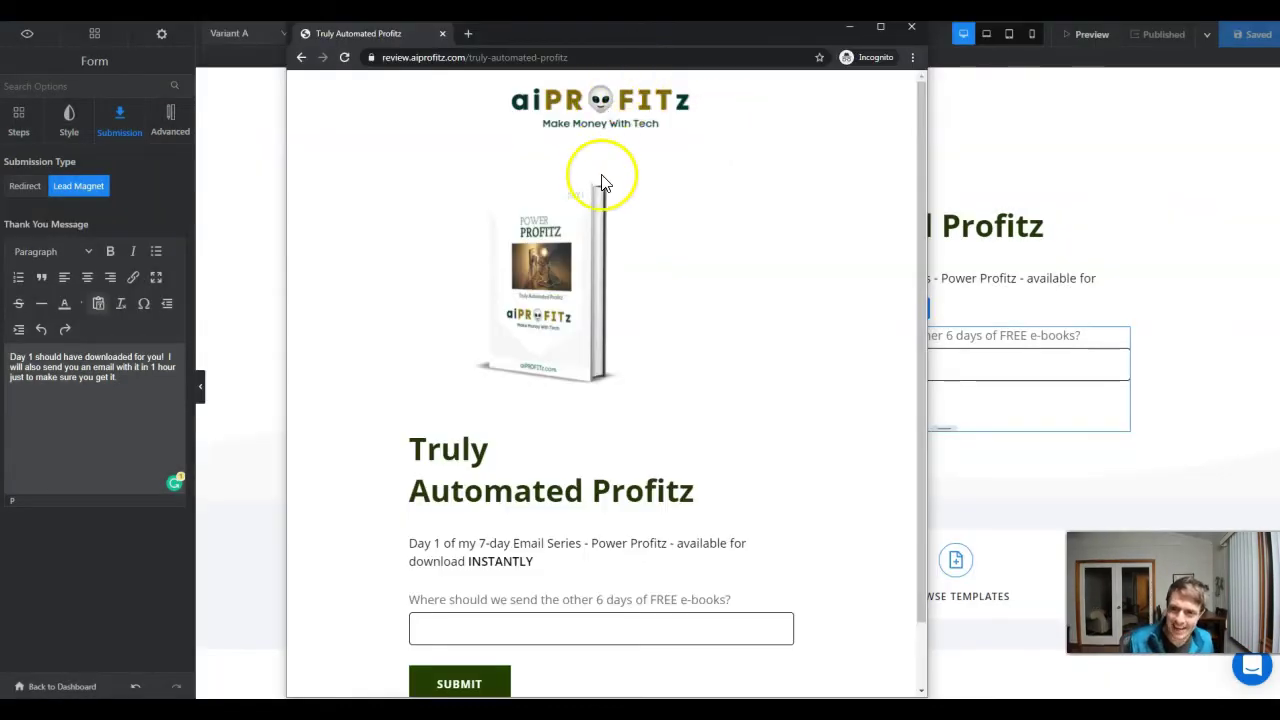
- On the live page, enter a test email address in the opt-in field and submit it
scroll(594, 451, "down", 1)
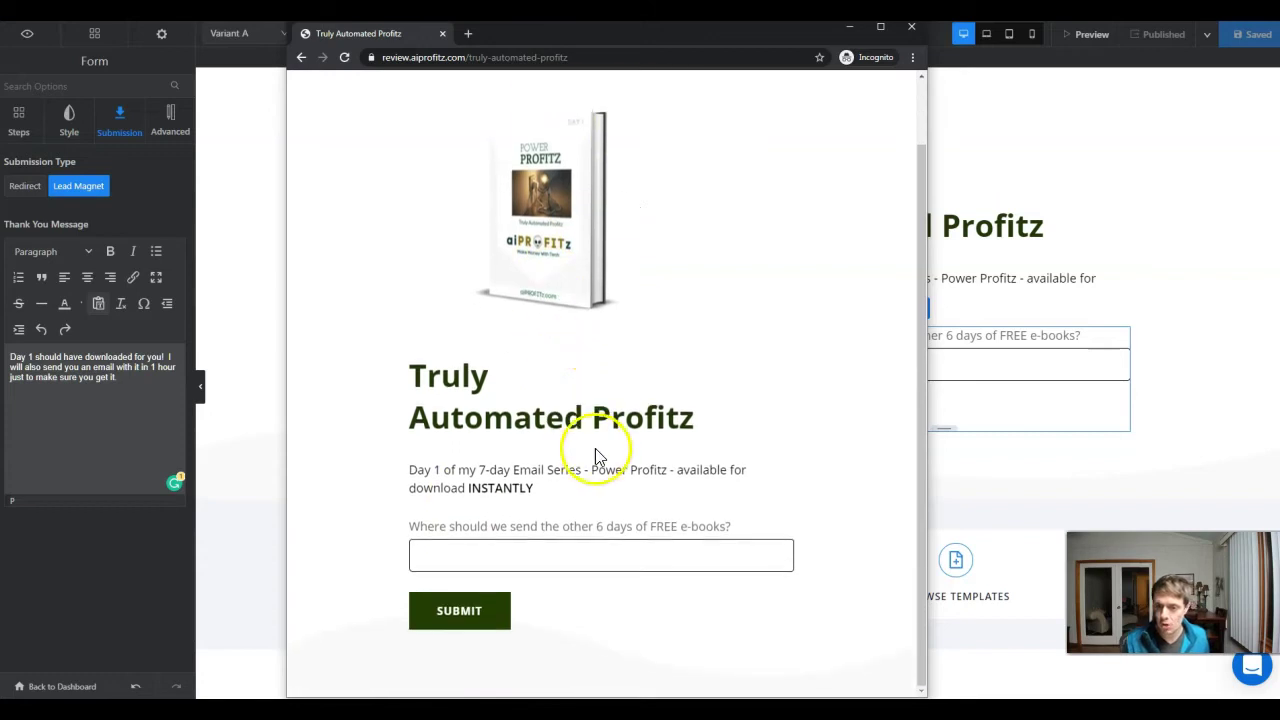
scroll(634, 429, "up", 1)
scroll(634, 366, "down", 1)
left_click(466, 544)
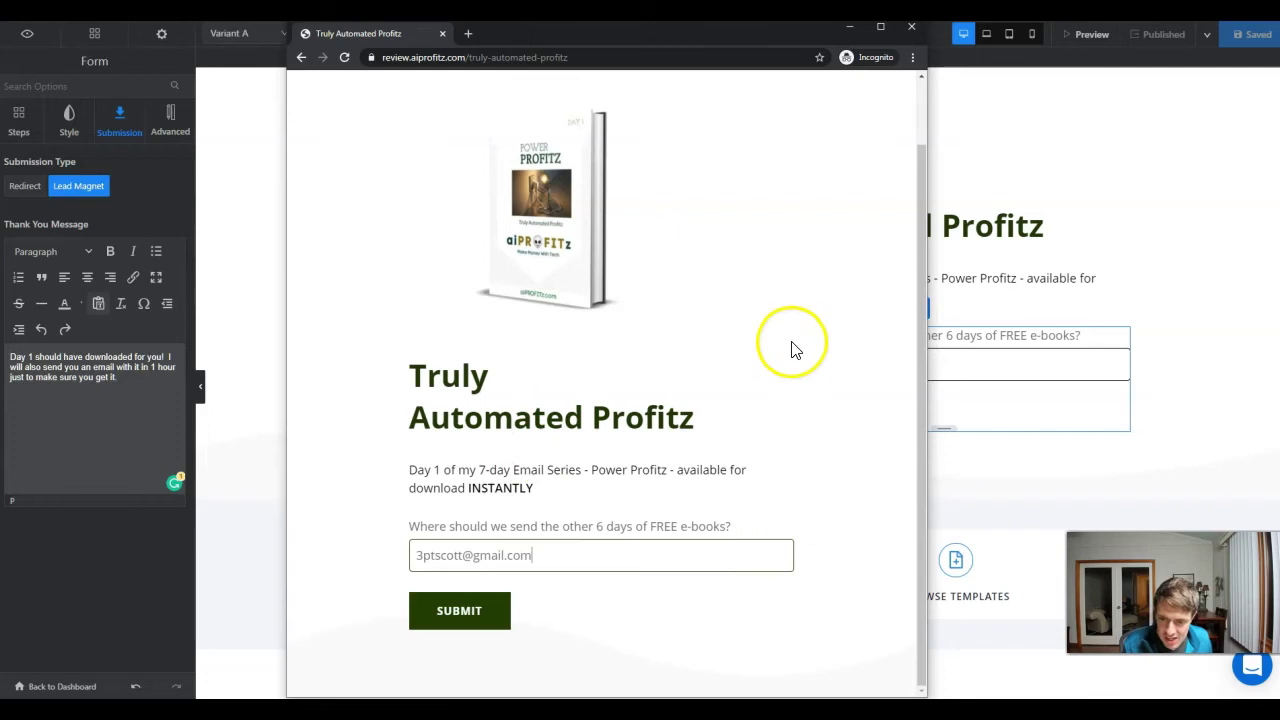
scroll(714, 114, "up", 1)
scroll(709, 365, "down", 1)
scroll(528, 337, "up", 1)
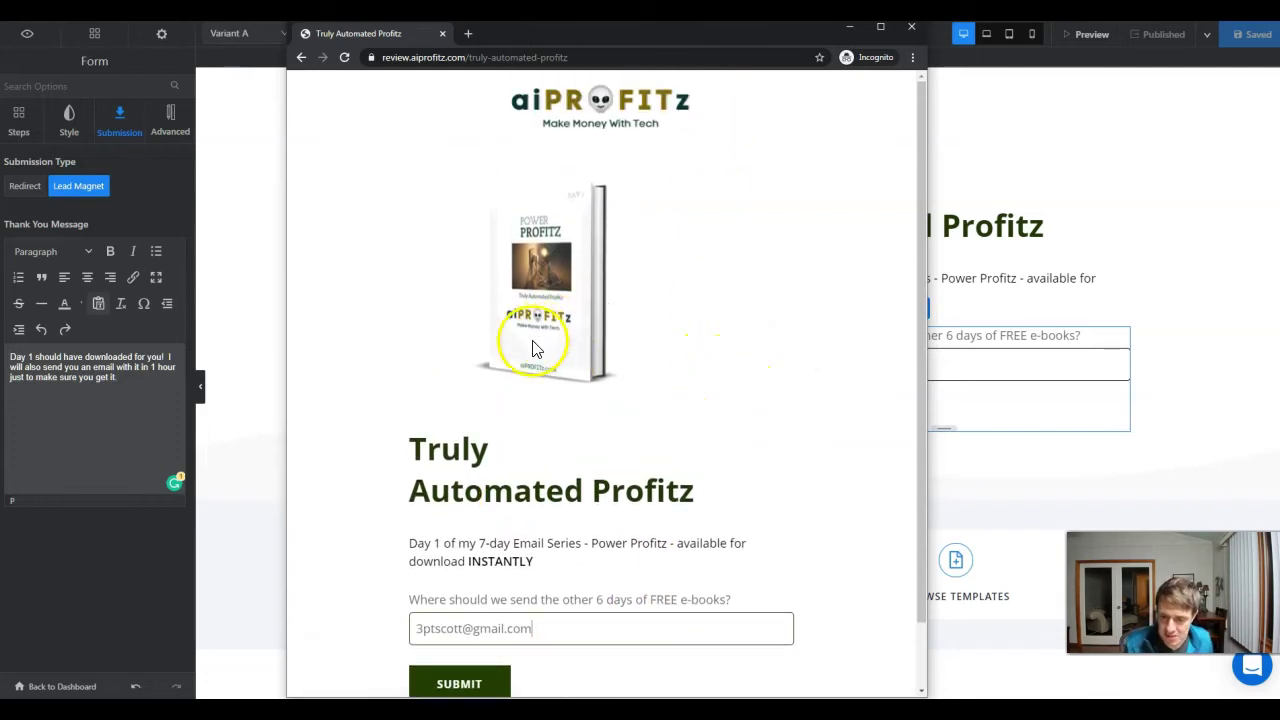
scroll(543, 280, "down", 1)
left_click(472, 614)
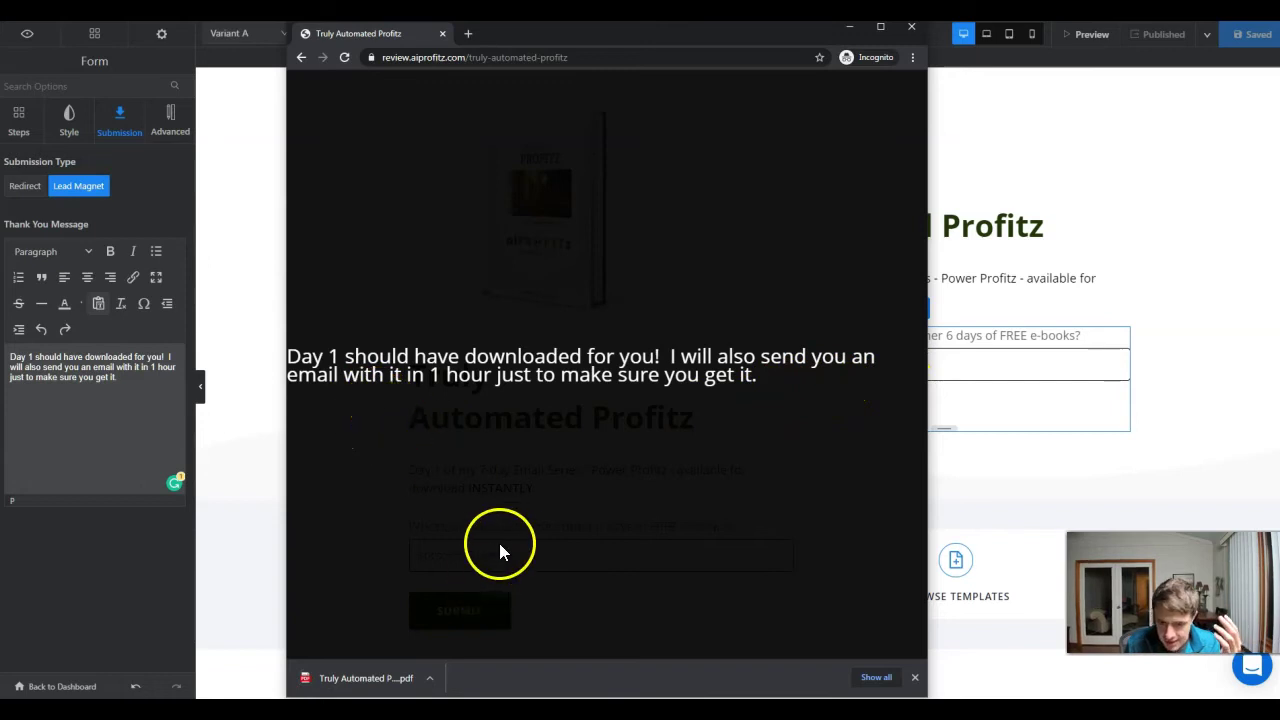
- Open the downloaded Truly Automated Profitz PDF, scroll its 6 pages, and close Chrome
left_click(362, 684)
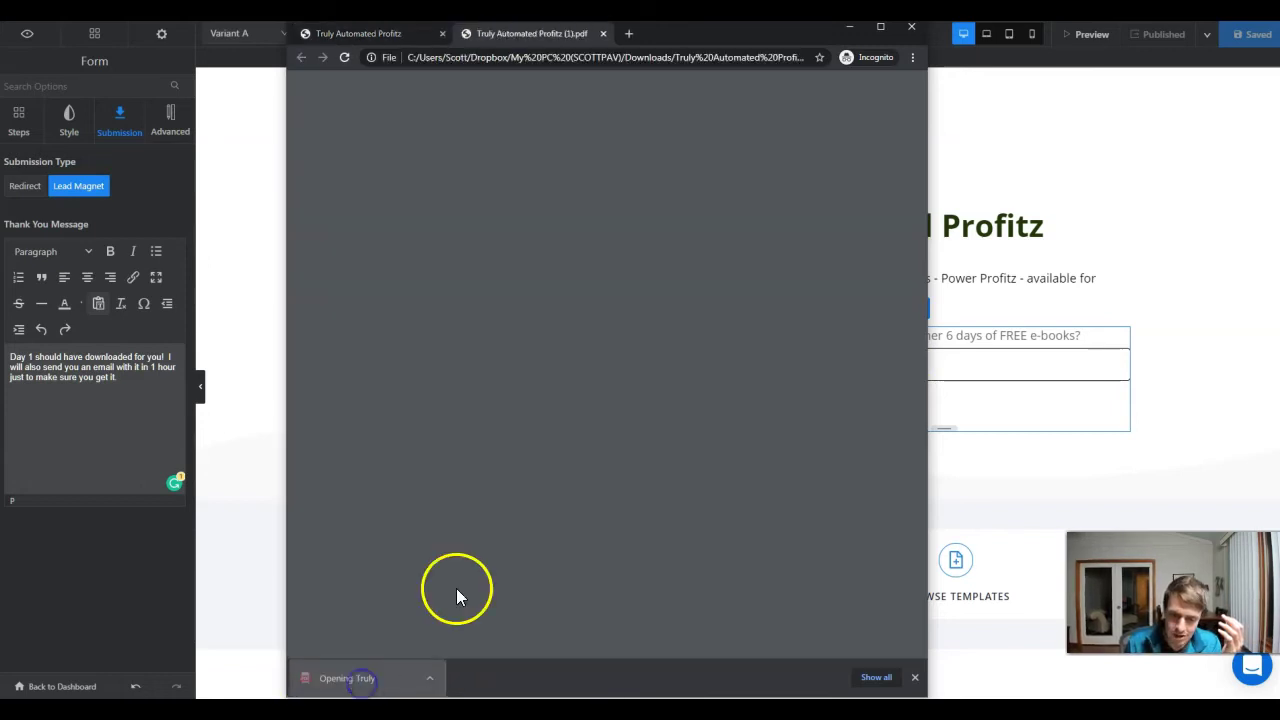
scroll(603, 343, "down", 20)
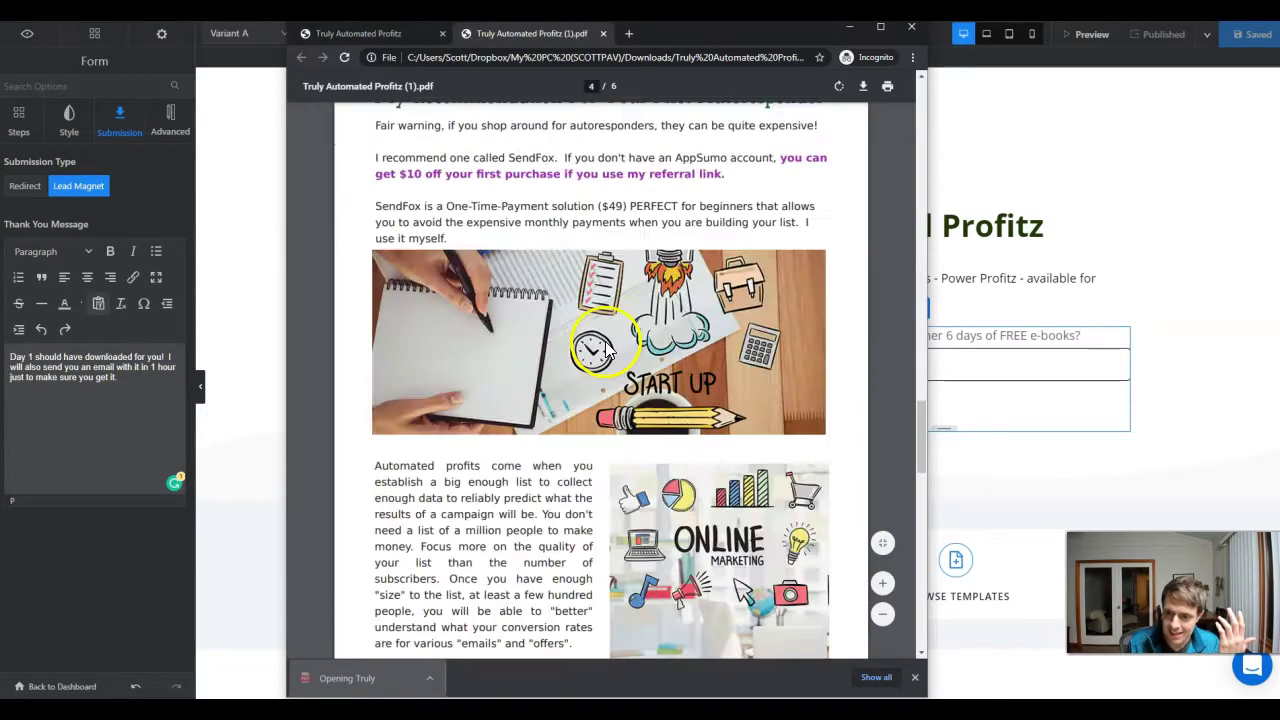
scroll(610, 345, "up", 15)
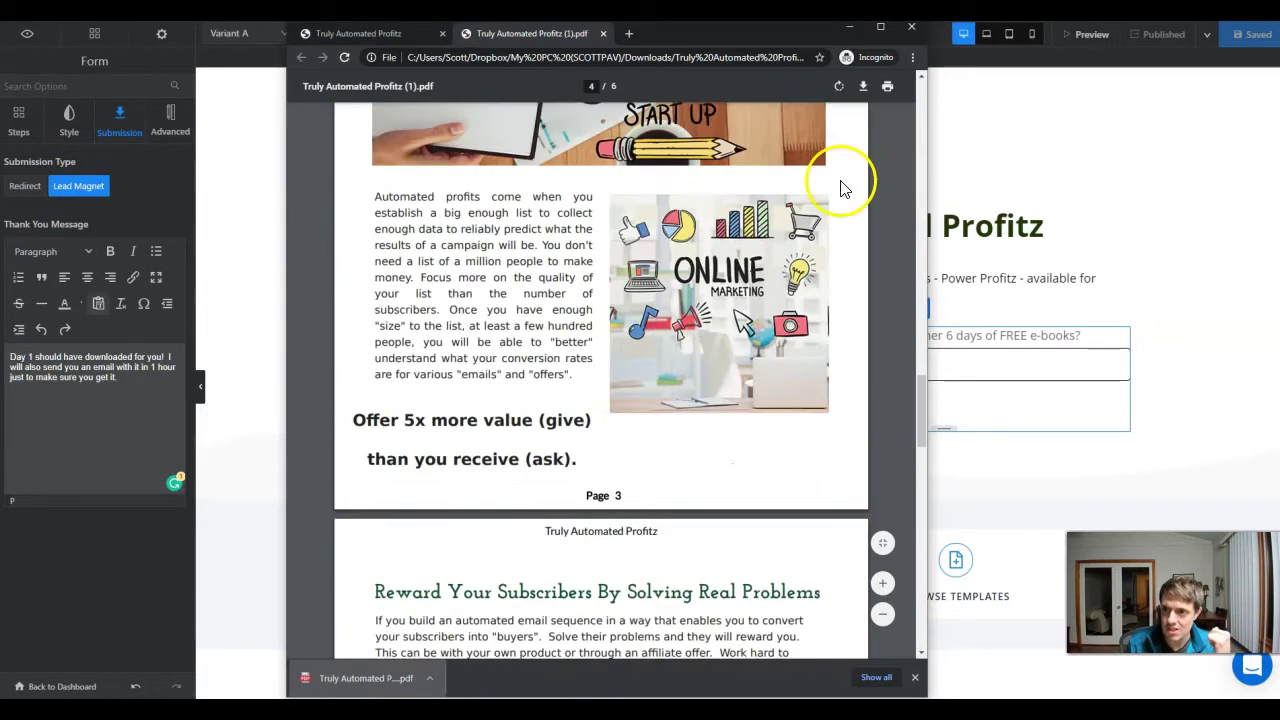
left_click(913, 30)
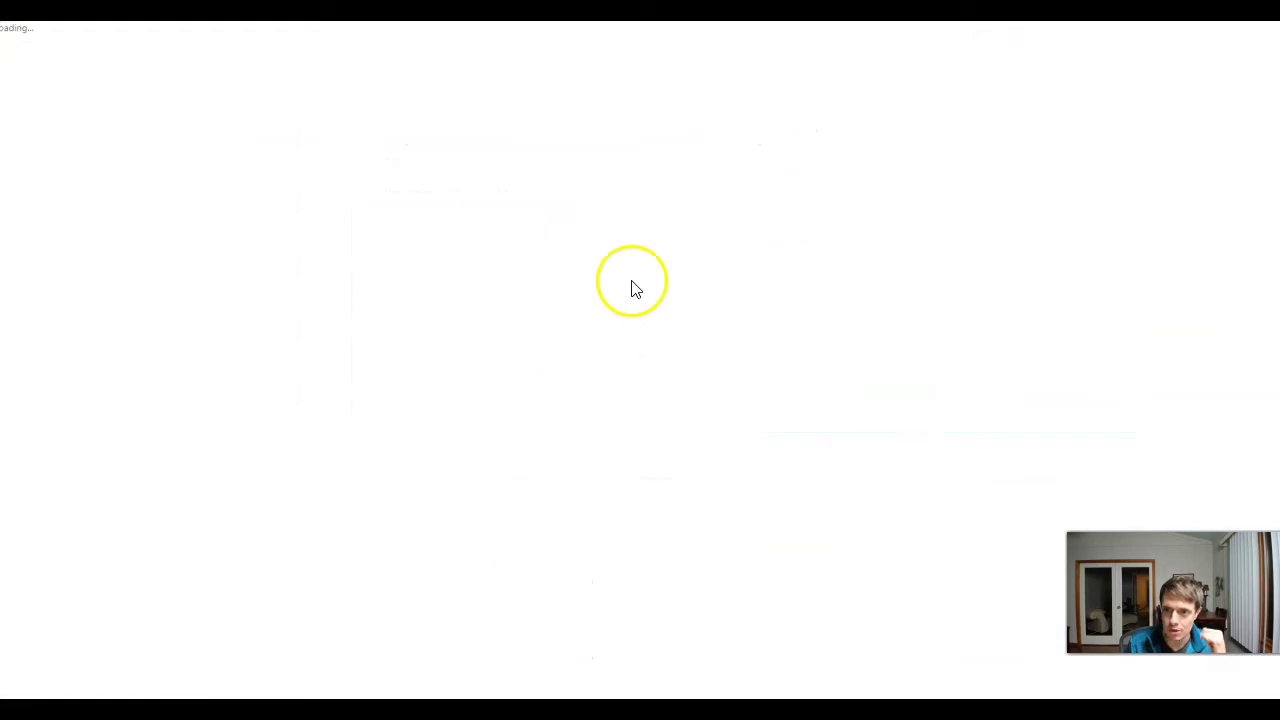
- Review the page's Lead Capture settings, including the linked lead-magnet PDF
left_click(656, 244)
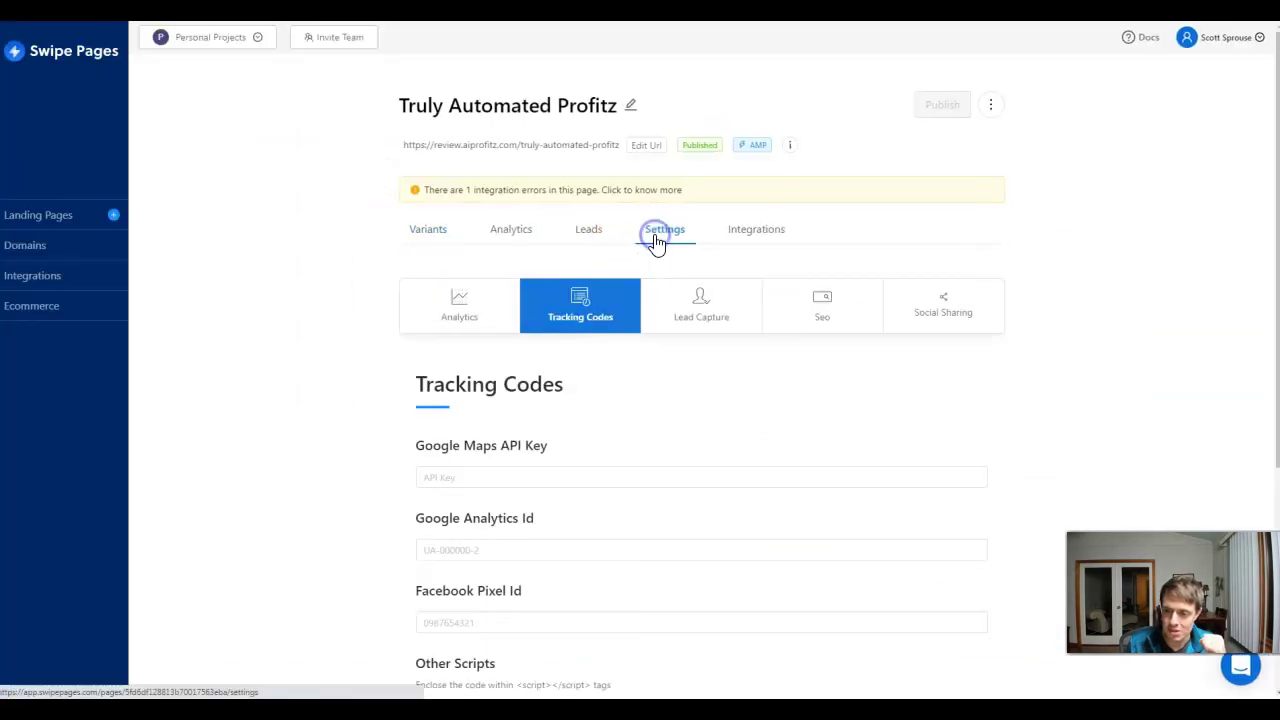
left_click(720, 322)
scroll(517, 415, "down", 2)
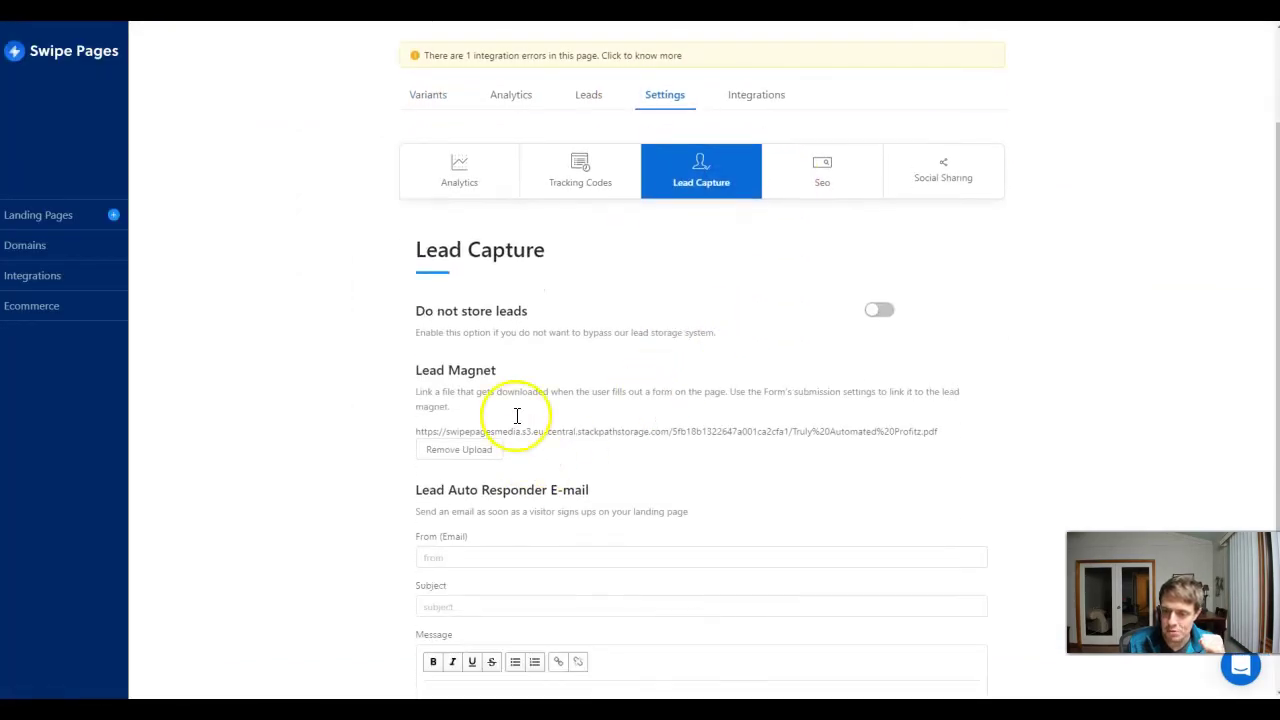
scroll(449, 400, "down", 2)
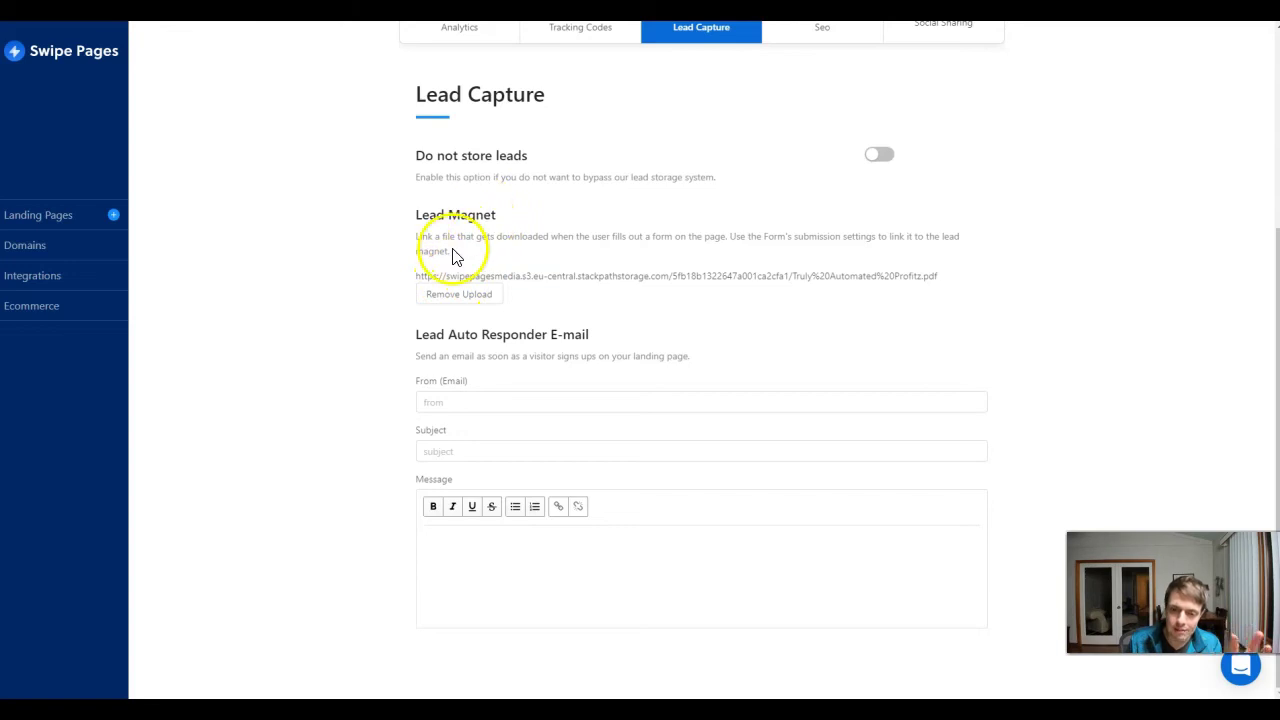
scroll(480, 240, "up", 1)
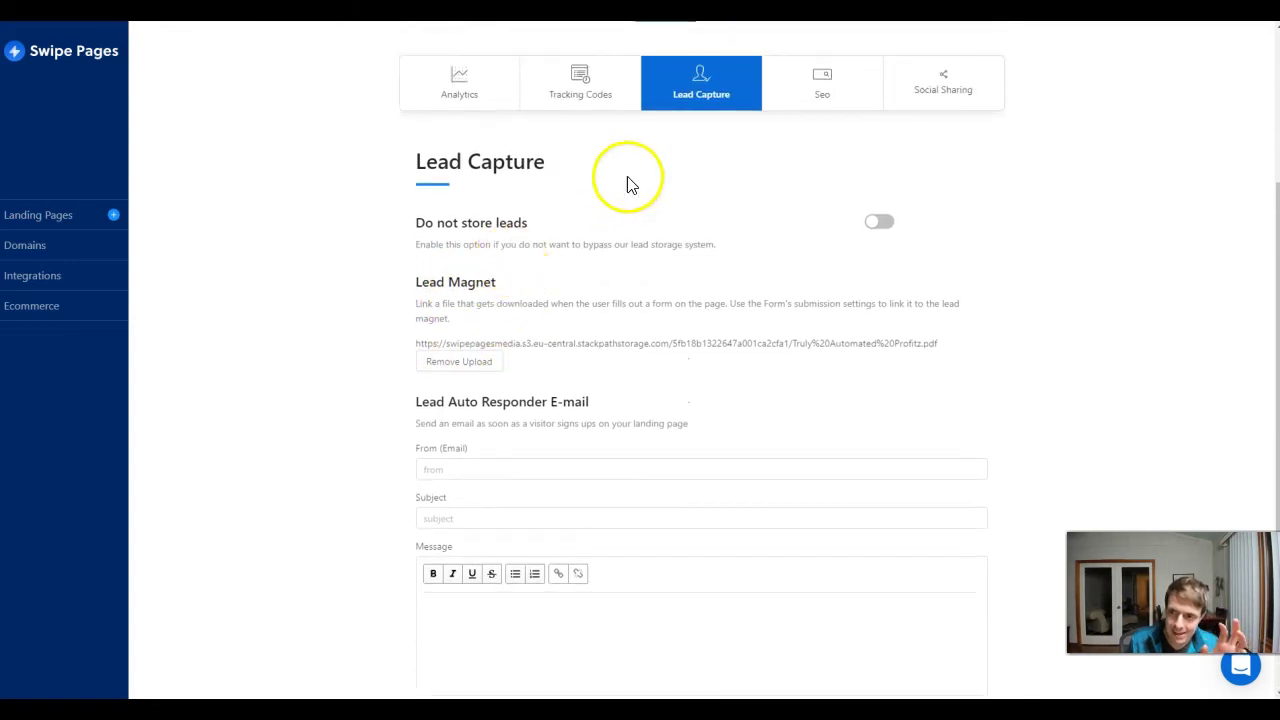
- Check the page's Tracking Codes, then bring up its Leads list
left_click(560, 95)
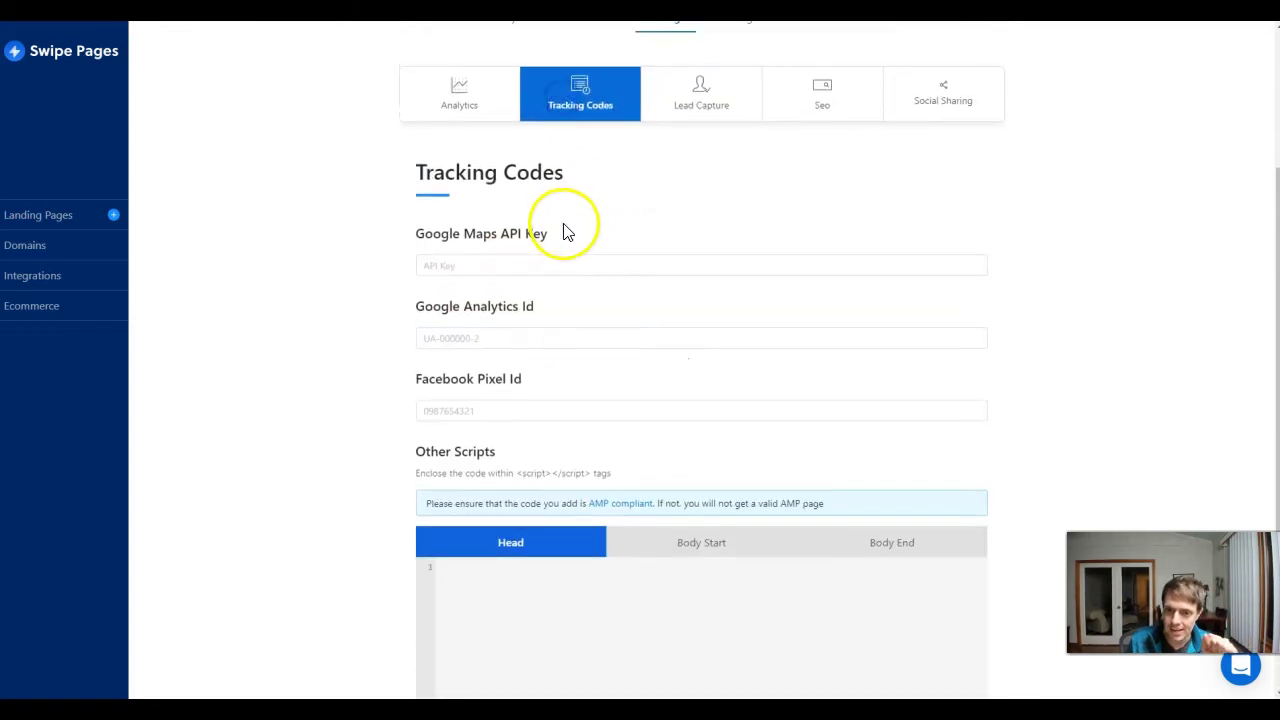
scroll(563, 235, "up", 3)
left_click(585, 230)
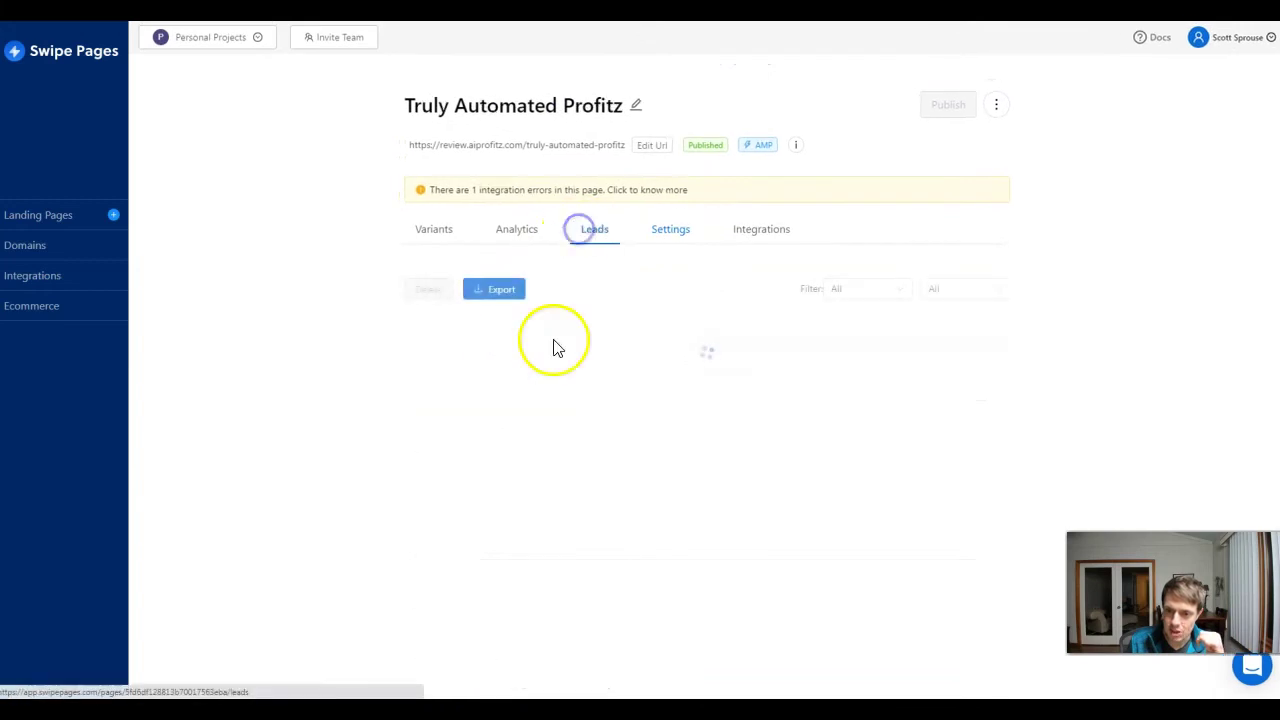